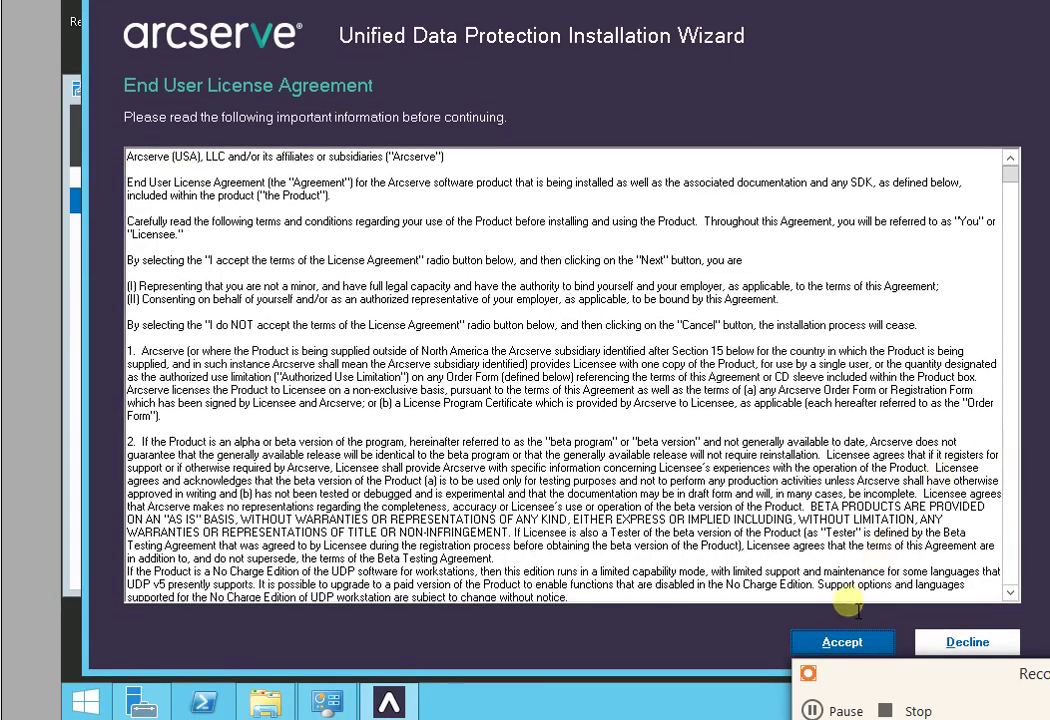
Accept the end user license agreement and continue without joining Arcserve's Product Improvement Program
{"action": "left_click", "coordinate": [838, 643]}
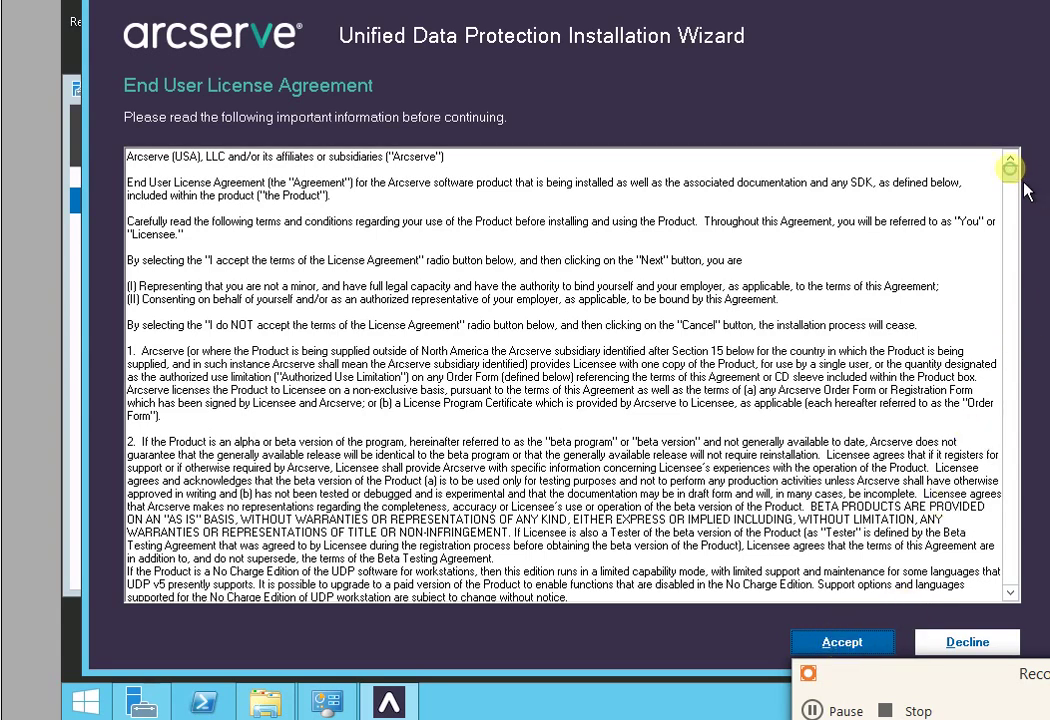
{"action": "scroll", "coordinate": [1012, 420], "scroll_direction": "down", "scroll_amount": 10}
{"action": "left_click_drag", "start_coordinate": [1019, 601], "coordinate": [1020, 607]}
{"action": "left_click", "coordinate": [842, 642]}
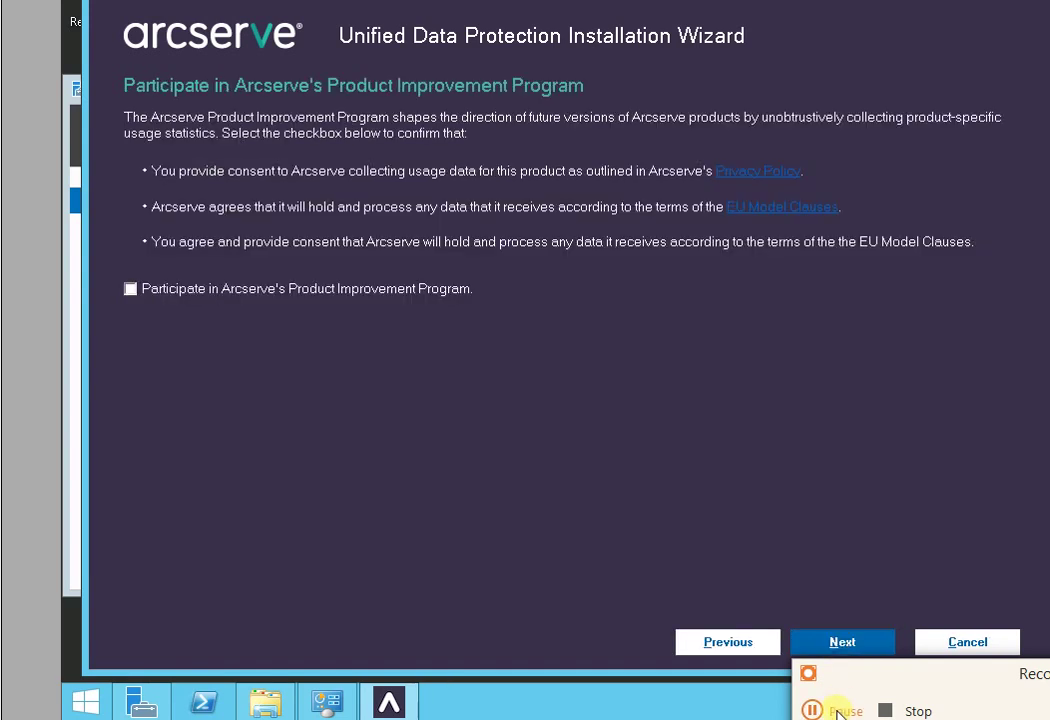
{"action": "left_click", "coordinate": [841, 643]}
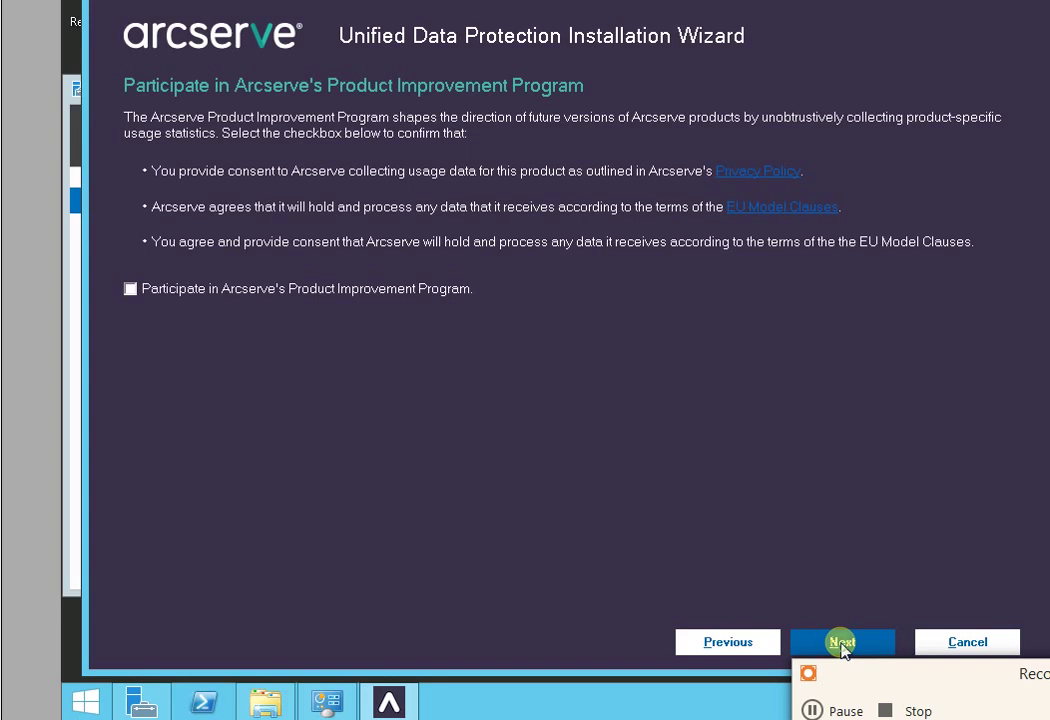
{"action": "left_click", "coordinate": [832, 706]}
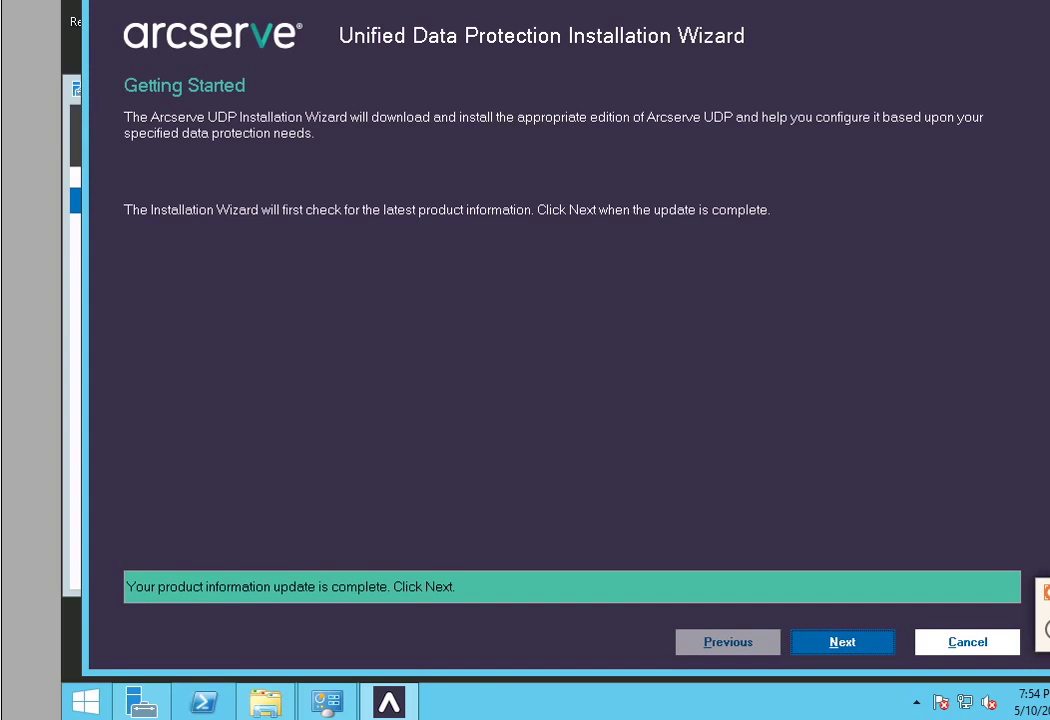
Choose only the Arcserve Unified Data Protection component and download it to C:\Users\Administrator\Downloads
{"action": "left_click", "coordinate": [852, 638]}
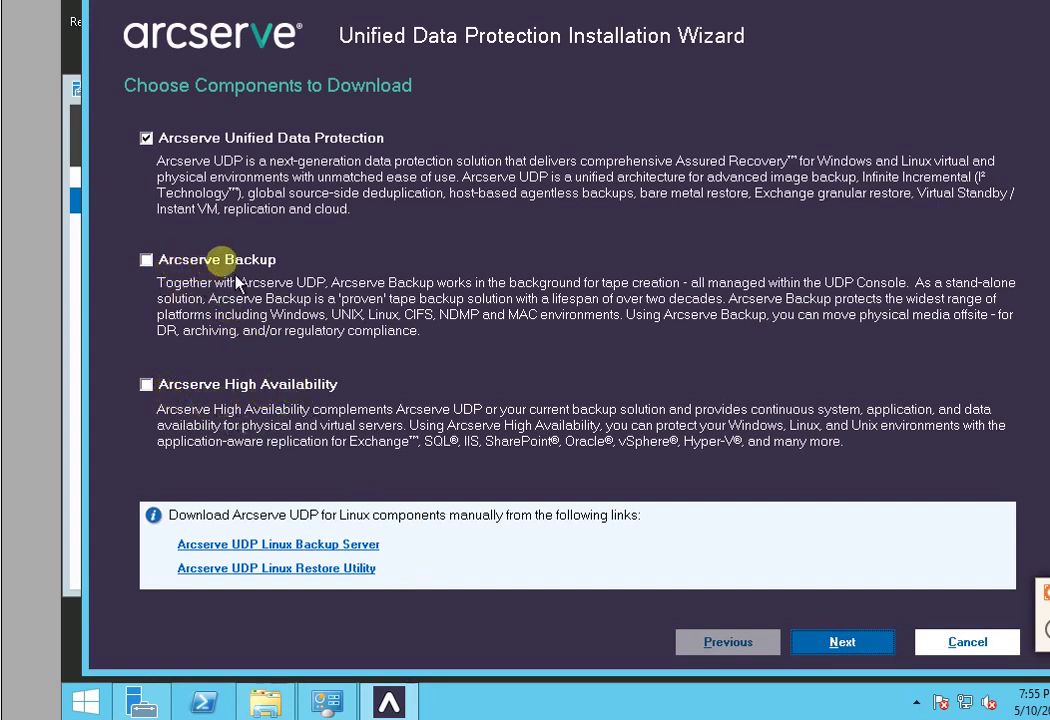
{"action": "left_click", "coordinate": [146, 260]}
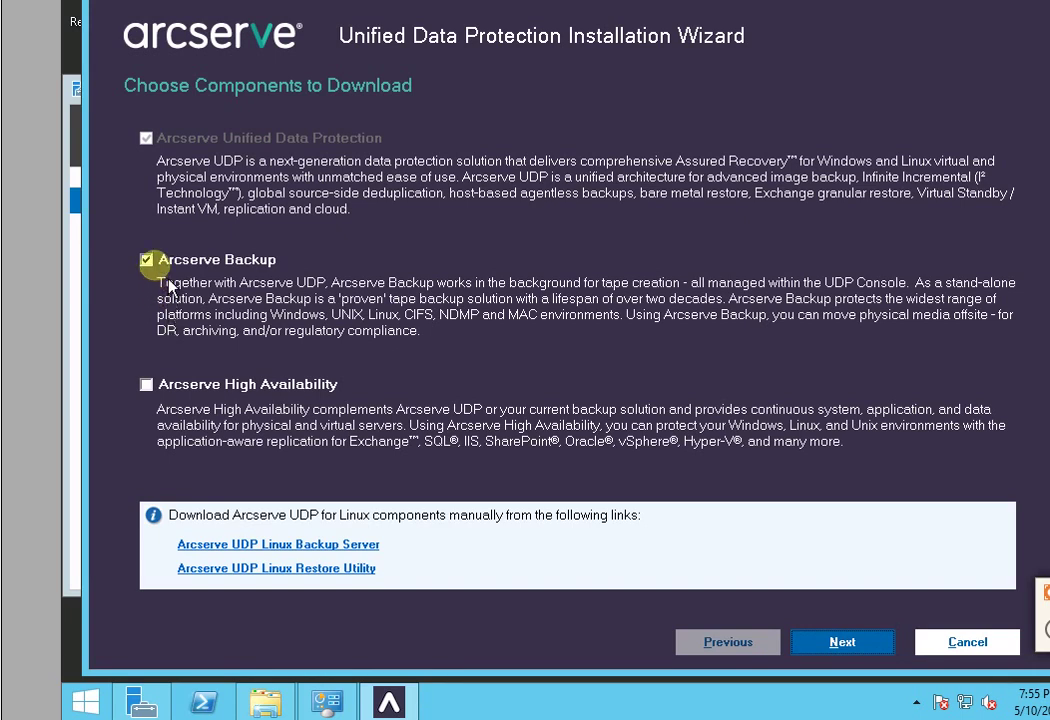
{"action": "left_click", "coordinate": [146, 260]}
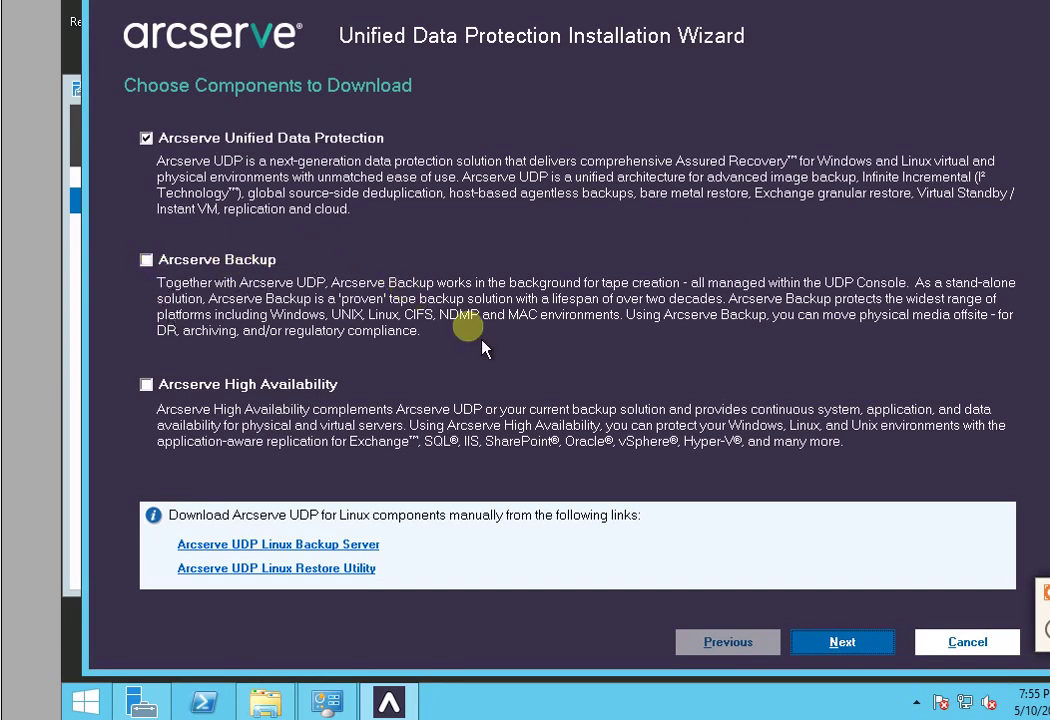
{"action": "left_click", "coordinate": [862, 650]}
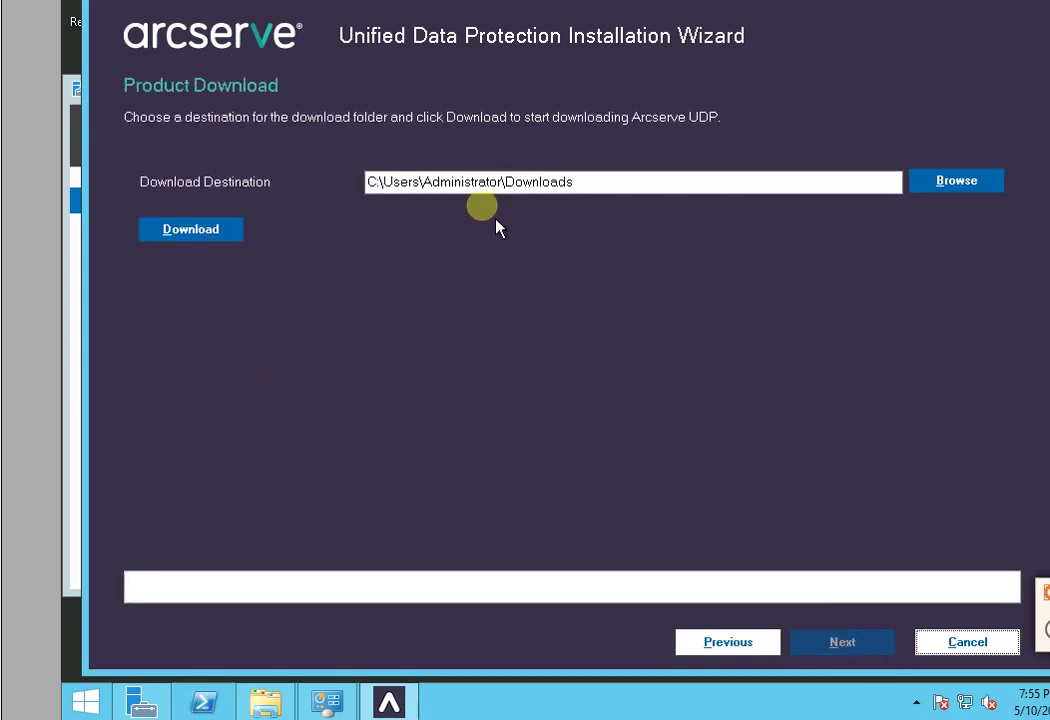
{"action": "left_click", "coordinate": [234, 238]}
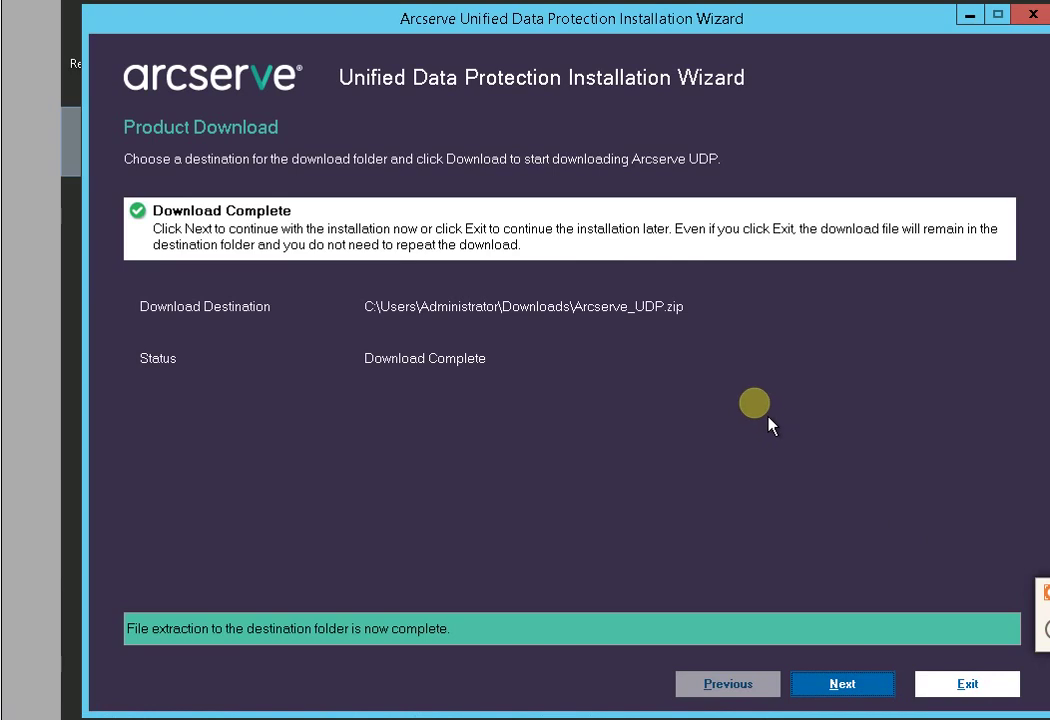
Continue from the completed download, minimize the Notepad window, and open the Advanced Installation component list
{"action": "left_click", "coordinate": [855, 693]}
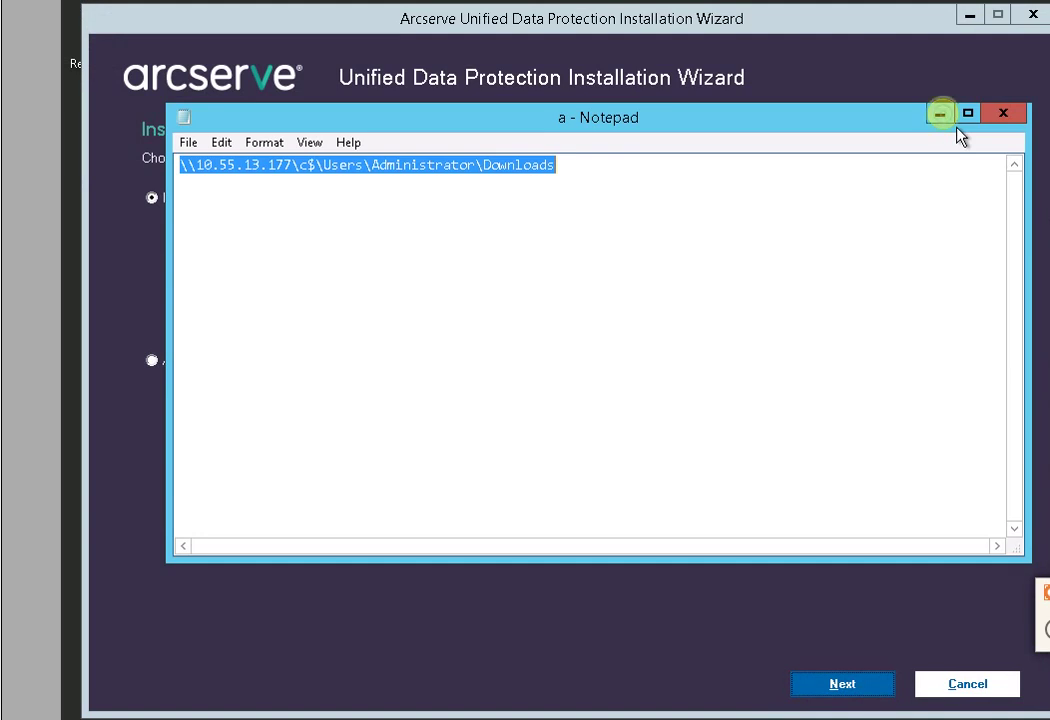
{"action": "left_click", "coordinate": [942, 114]}
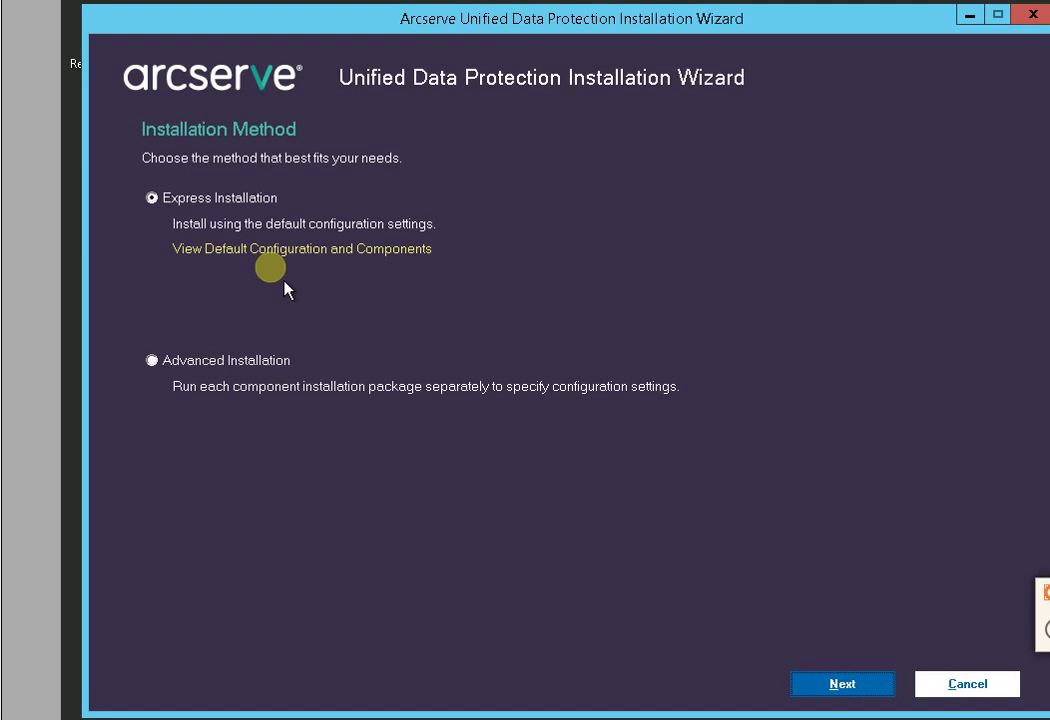
{"action": "left_click", "coordinate": [225, 373]}
{"action": "left_click", "coordinate": [850, 690]}
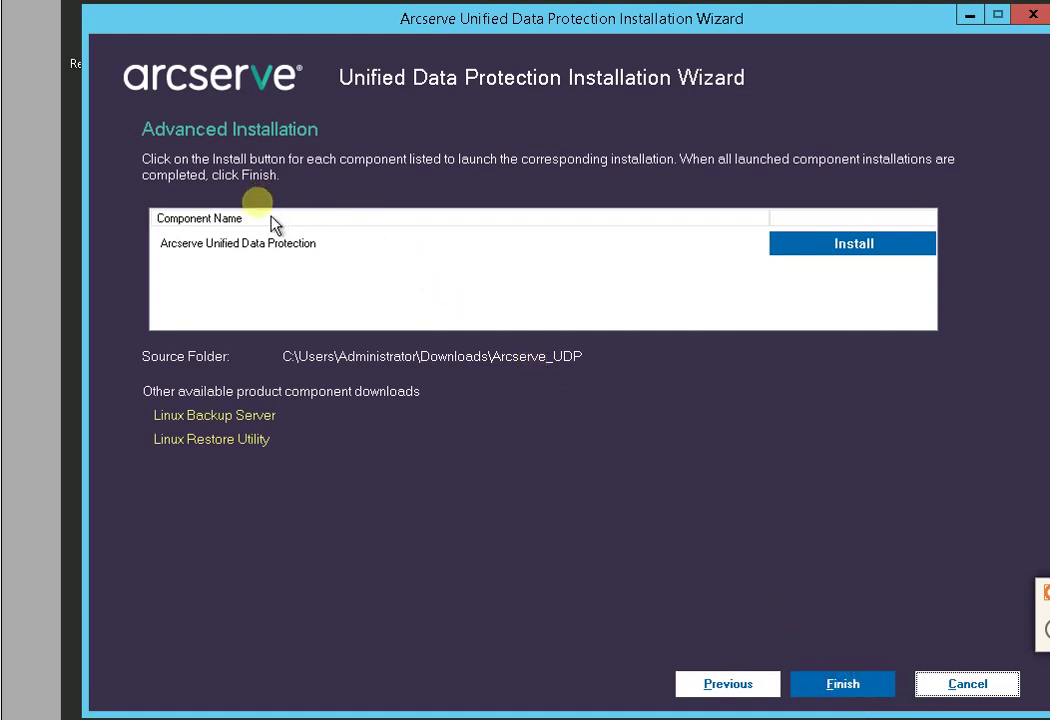
{"action": "left_click", "coordinate": [240, 255]}
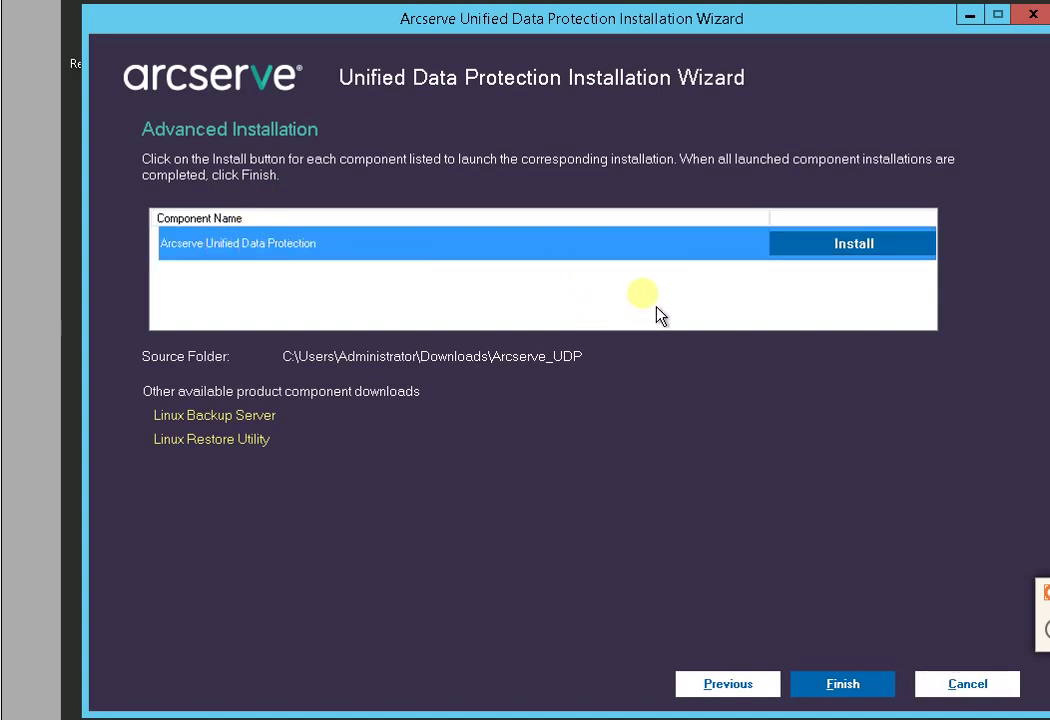
Return to the installation methods and proceed to account configuration with Express Installation
{"action": "left_click", "coordinate": [728, 684]}
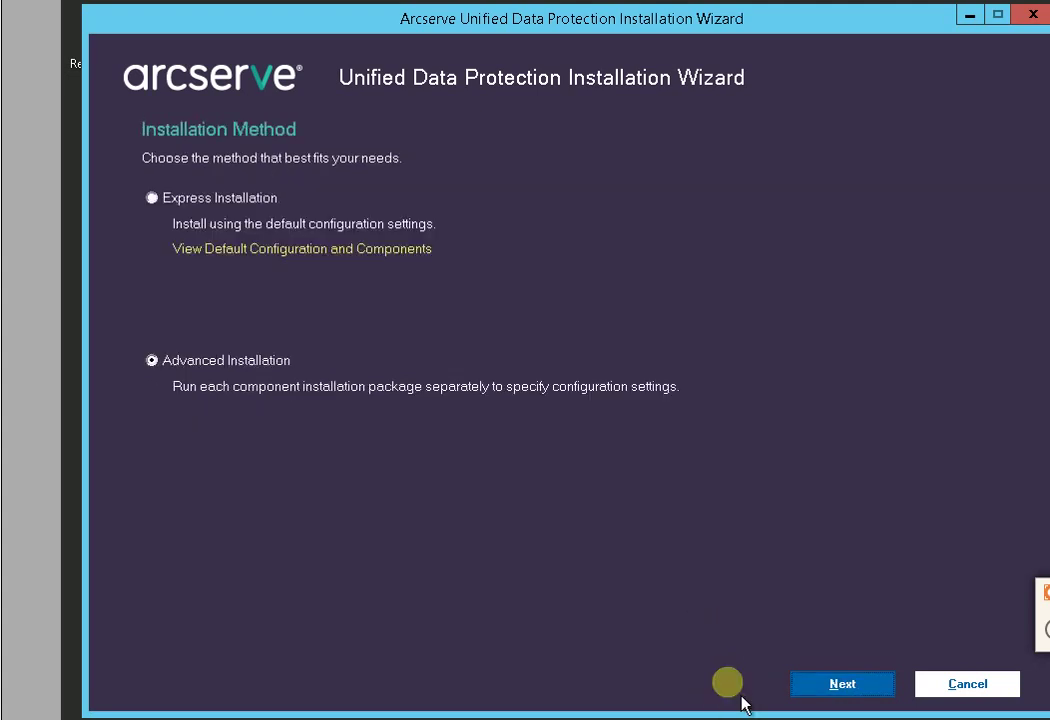
{"action": "left_click", "coordinate": [277, 217]}
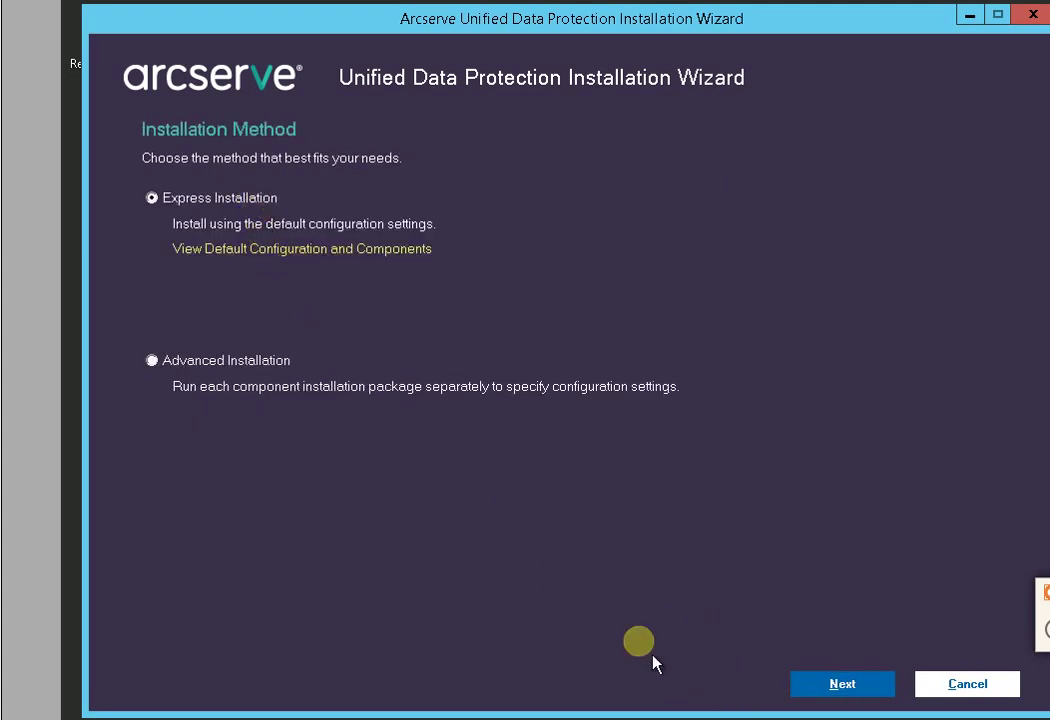
{"action": "left_click", "coordinate": [862, 684]}
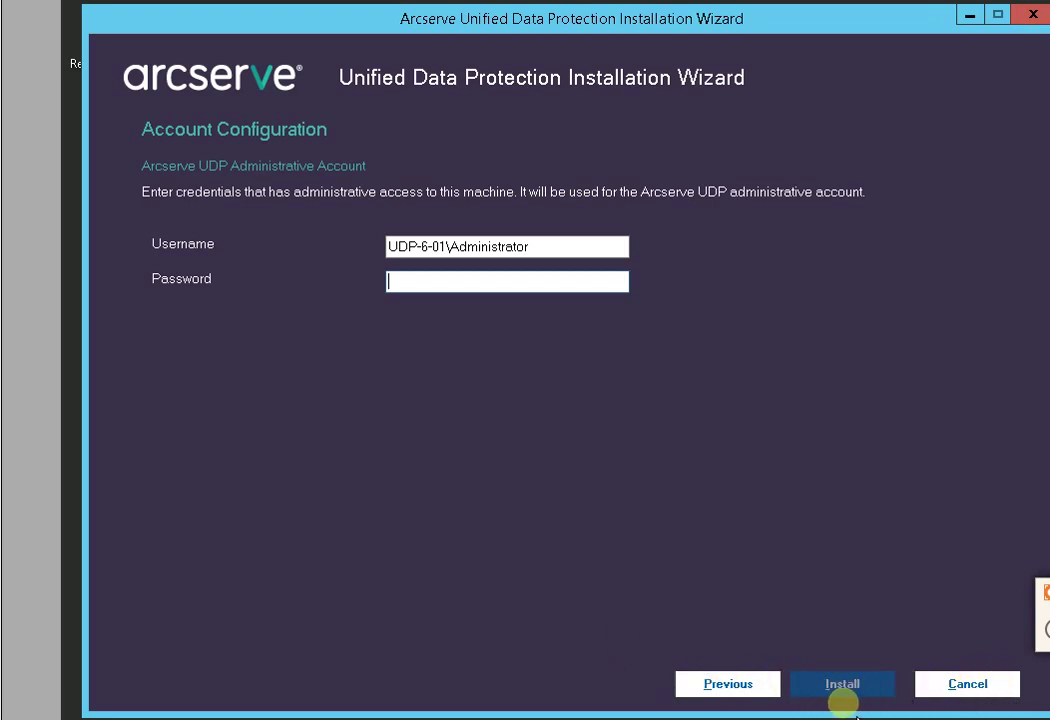
Minimize the wizard, open the Arcserve_UDP folder in Downloads, and try to run its Setup application
{"action": "left_click", "coordinate": [970, 17]}
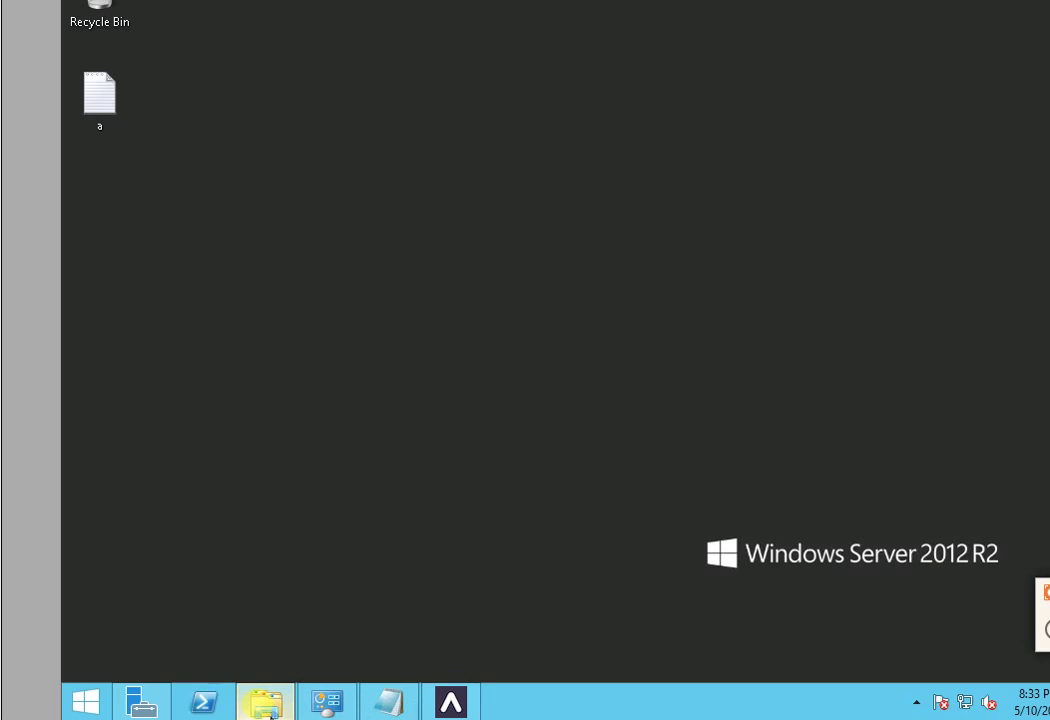
{"action": "left_click", "coordinate": [268, 706]}
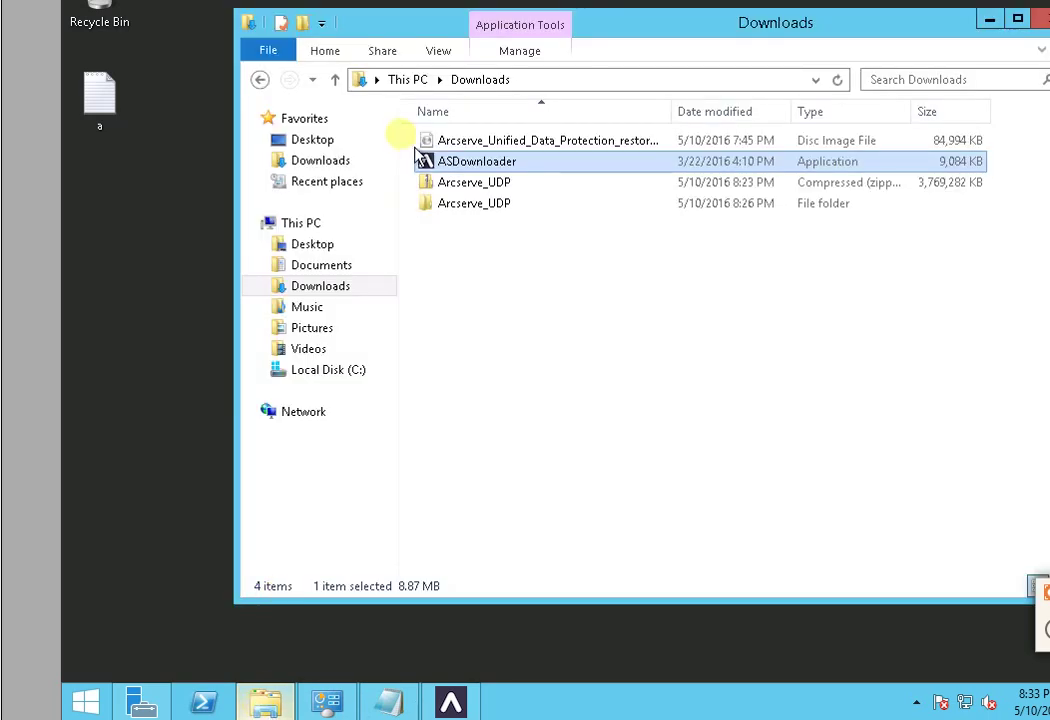
{"action": "double_click", "coordinate": [511, 204]}
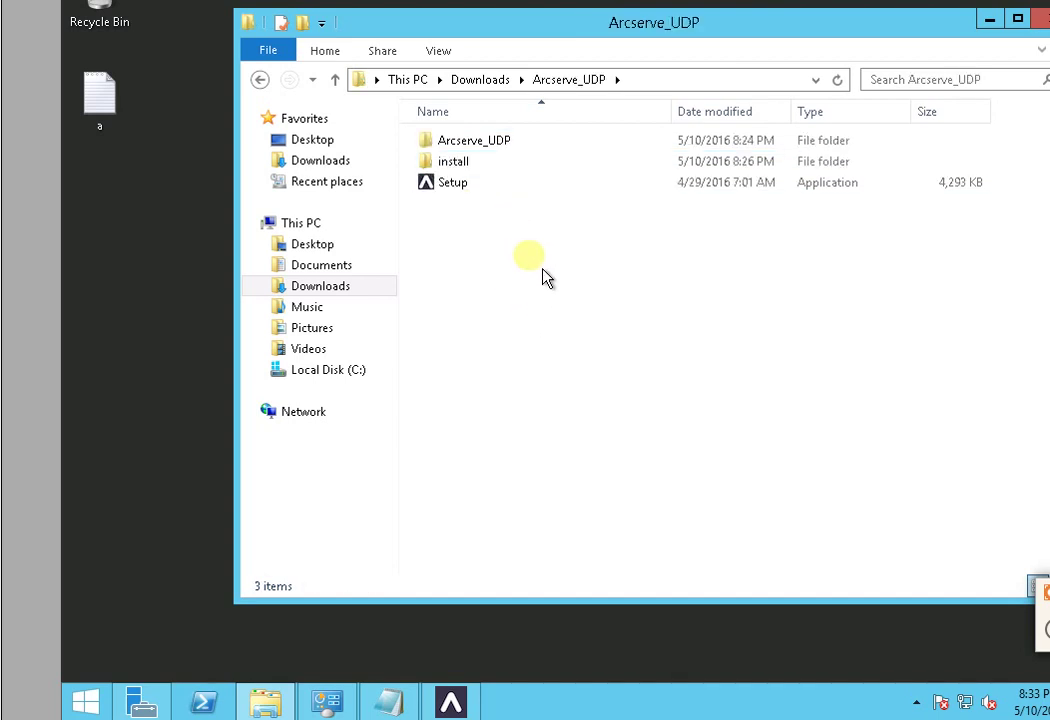
{"action": "left_click", "coordinate": [476, 195]}
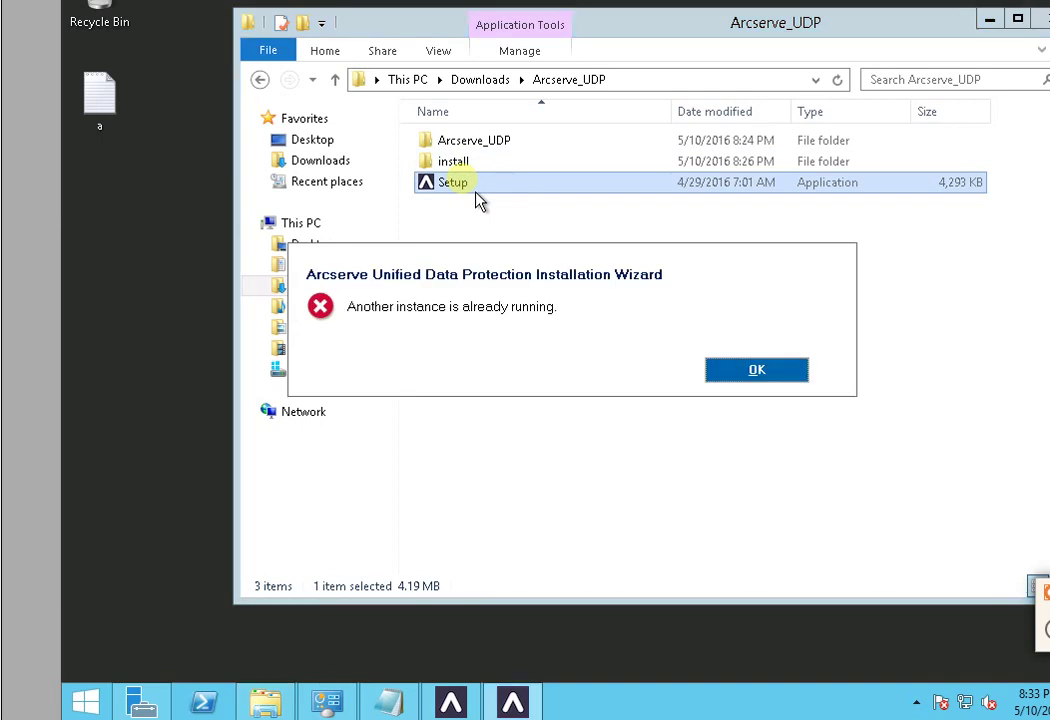
{"action": "left_click", "coordinate": [768, 376]}
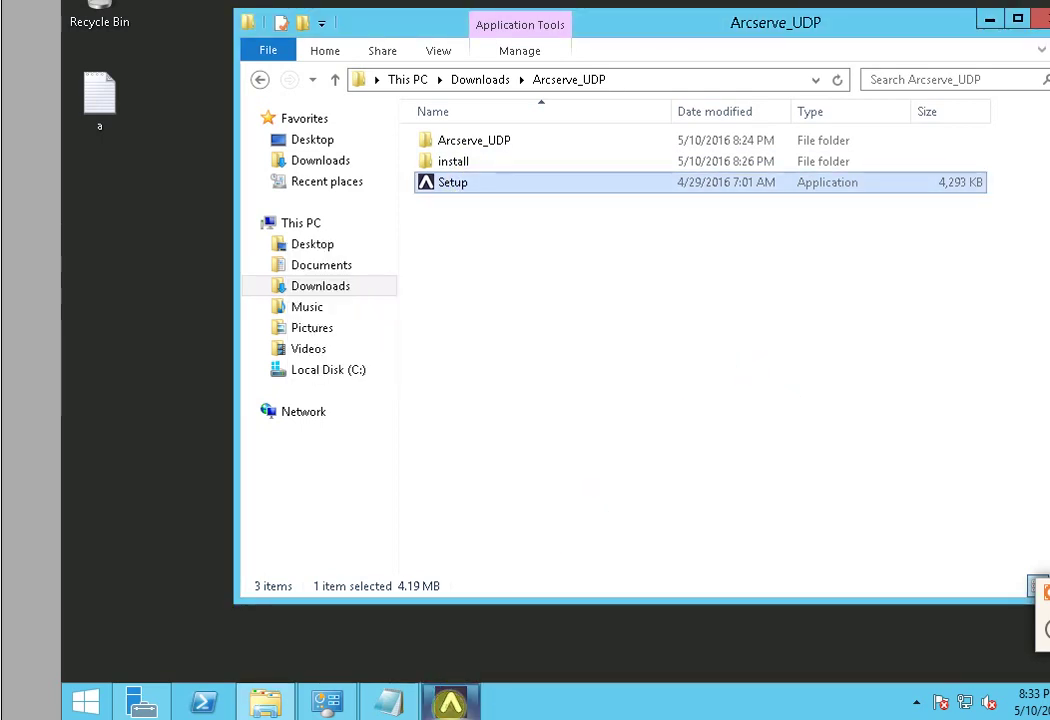
Restore the running installation wizard, cancel it at account configuration, and exit the installation
{"action": "left_click", "coordinate": [450, 703]}
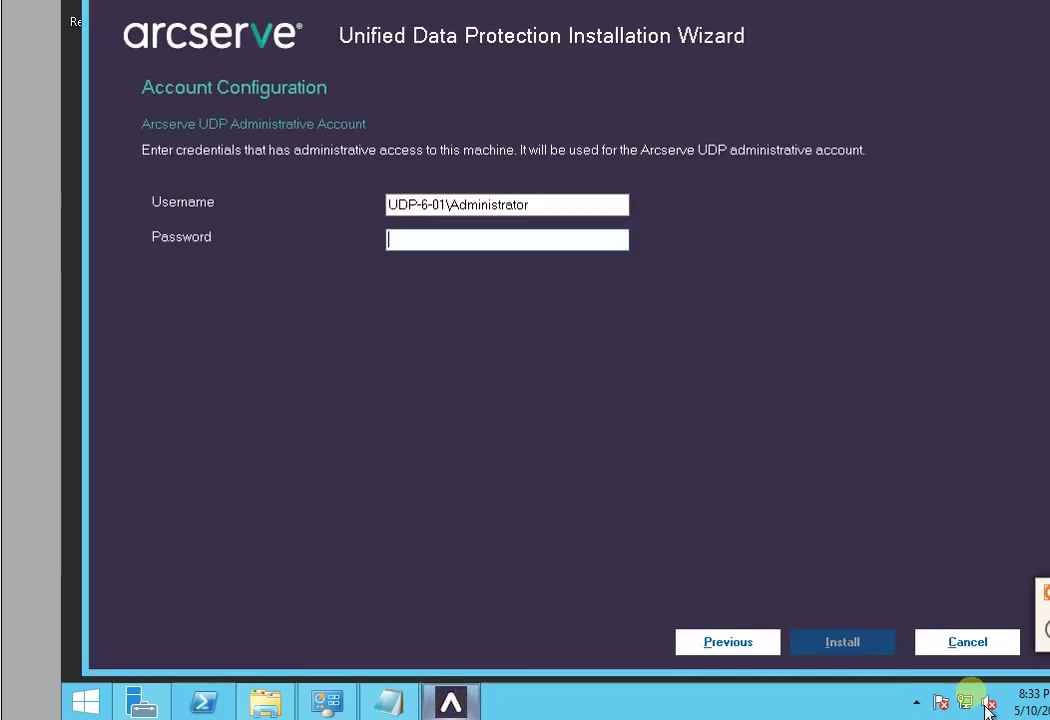
{"action": "left_click", "coordinate": [968, 643]}
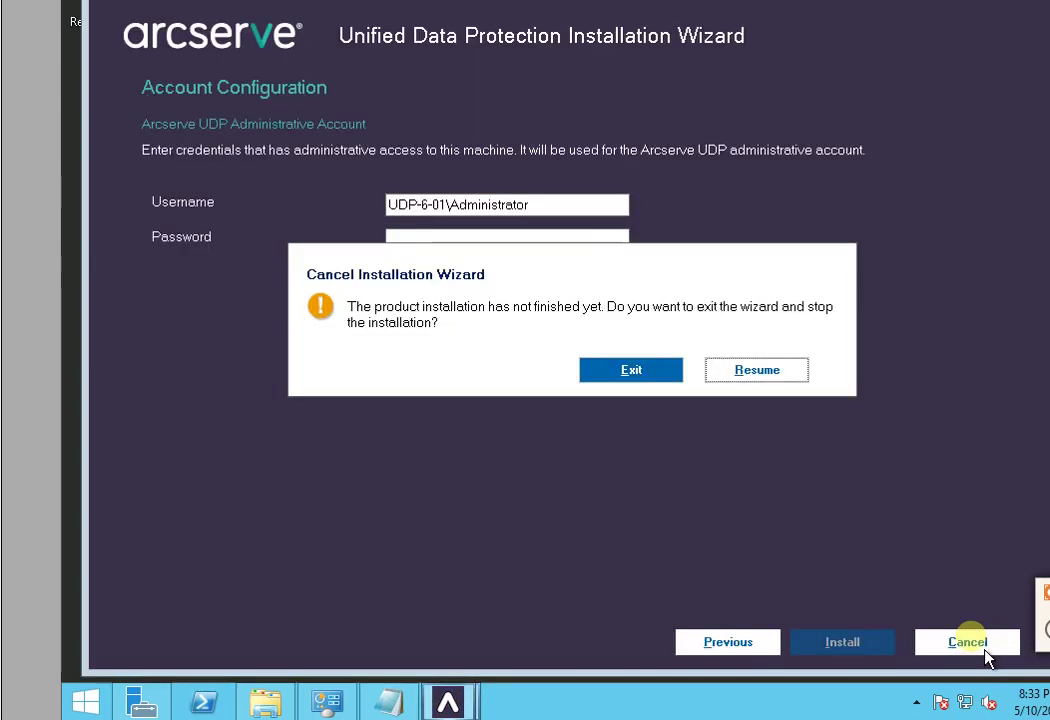
{"action": "left_click", "coordinate": [624, 368]}
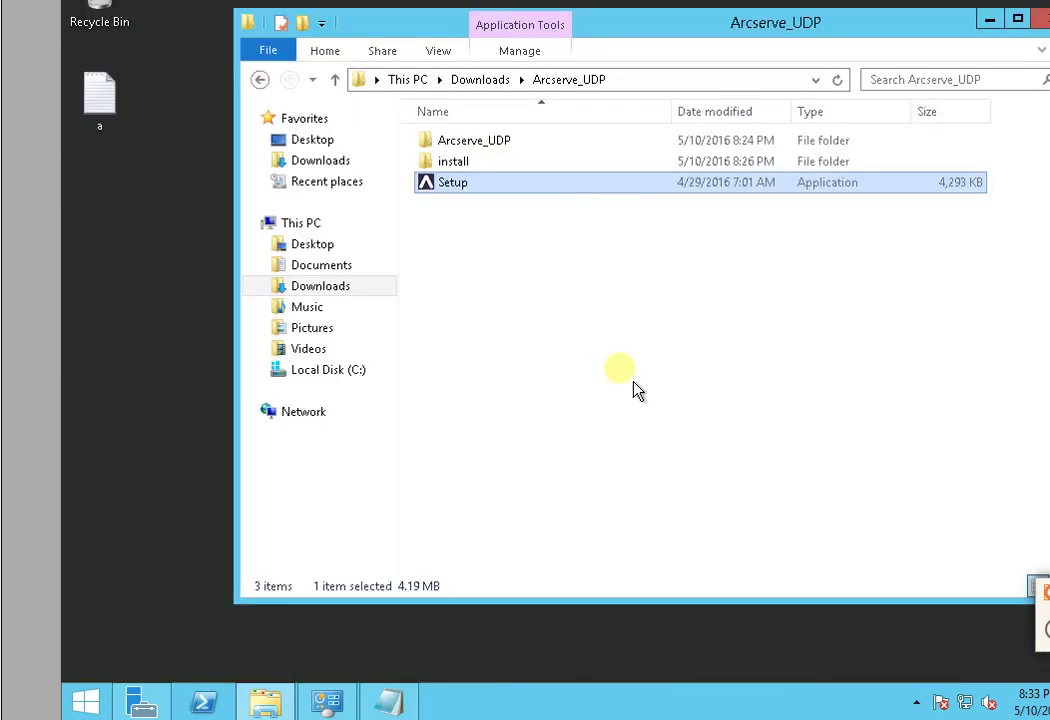
Launch Arcserve Unified Data Protection Setup from the downloaded files and accept its license agreement to reach the installation type
{"action": "double_click", "coordinate": [490, 145]}
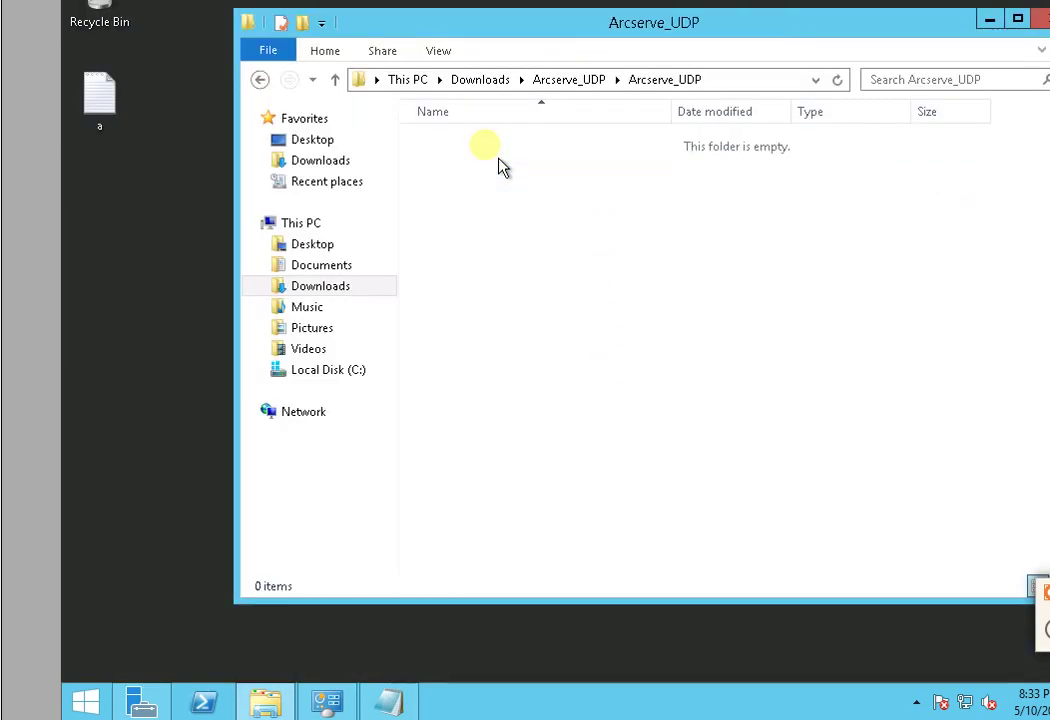
{"action": "left_click", "coordinate": [466, 308]}
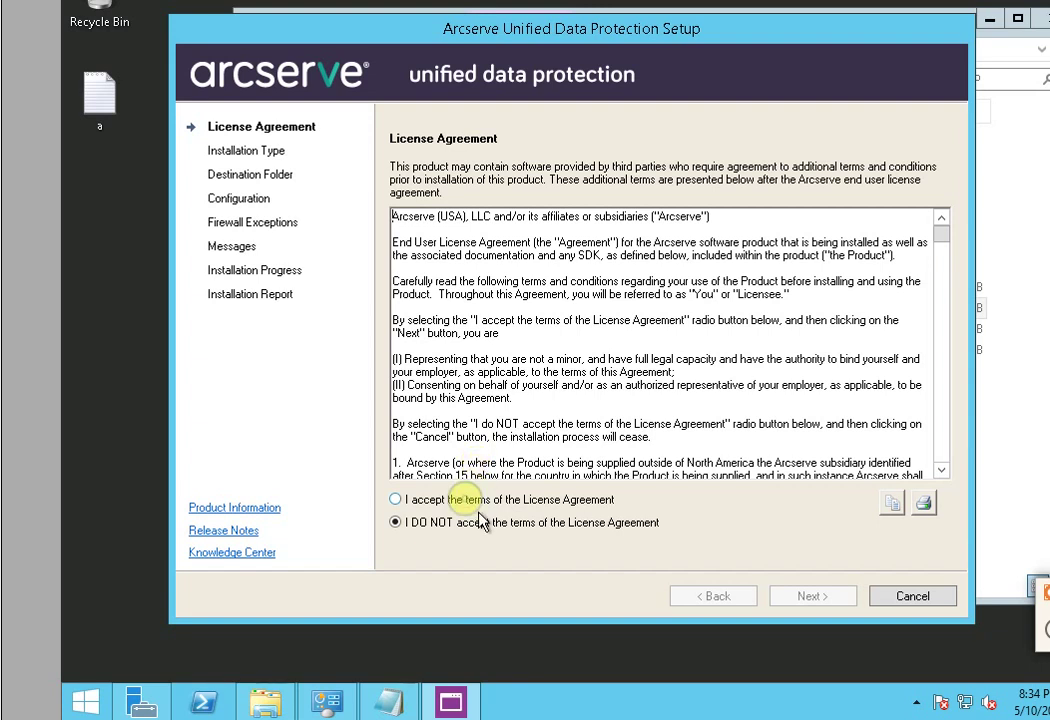
{"action": "left_click", "coordinate": [395, 499]}
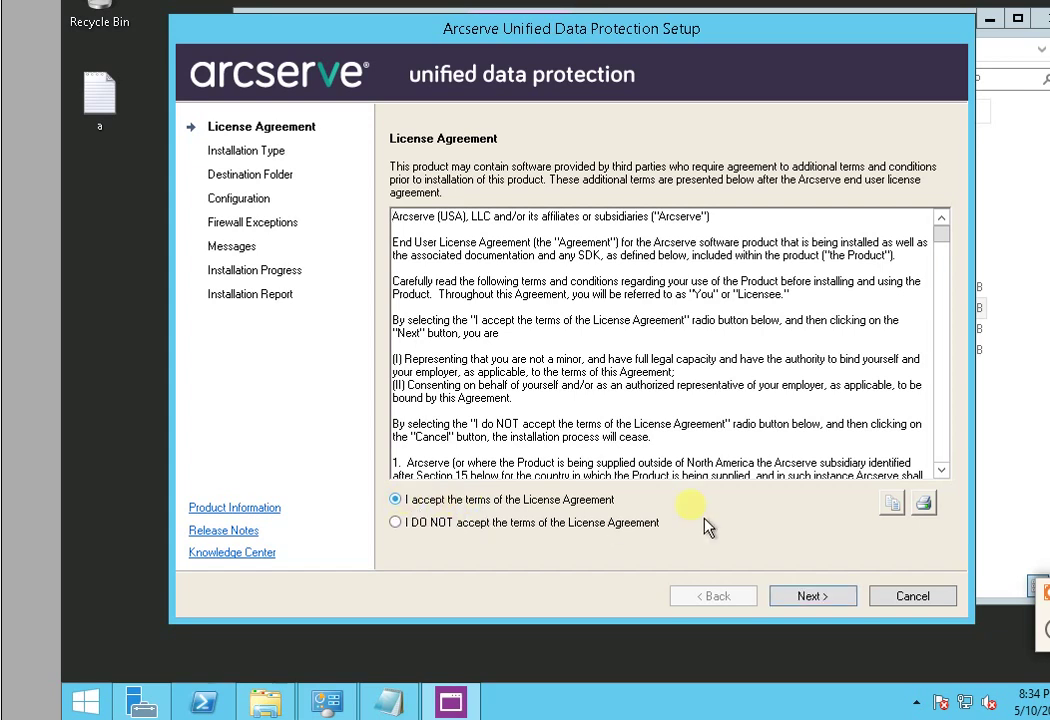
{"action": "left_click", "coordinate": [812, 607]}
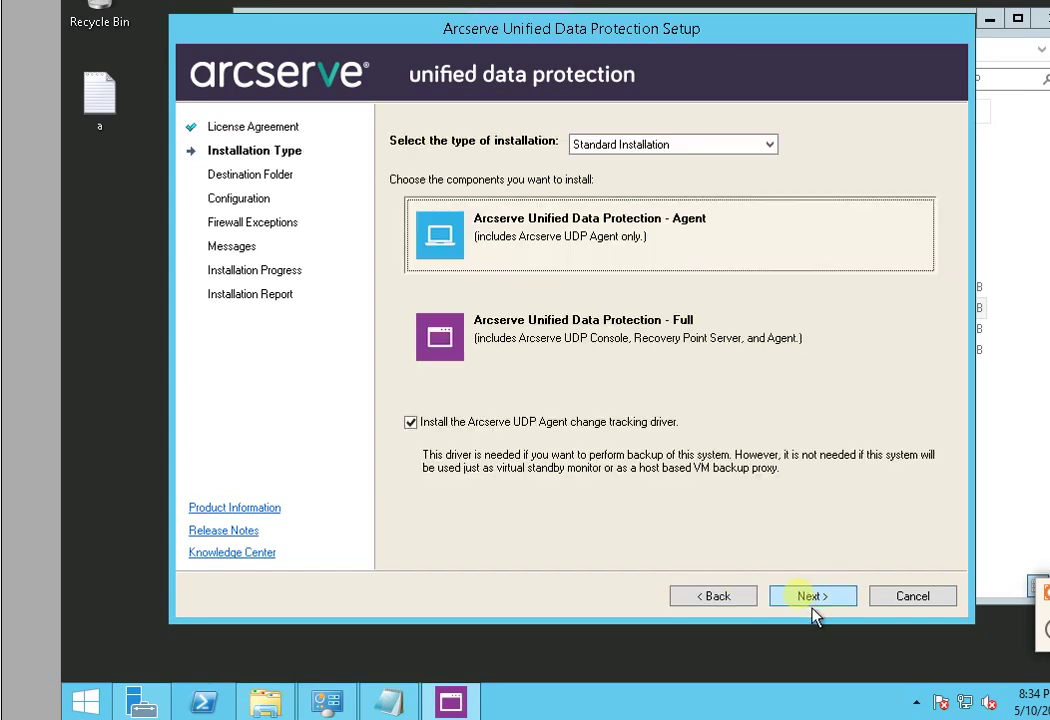
Try the Advanced Installation type with Arcserve UDP Recovery Point Server and Console selected, then clear the Agent
{"action": "left_click", "coordinate": [684, 144]}
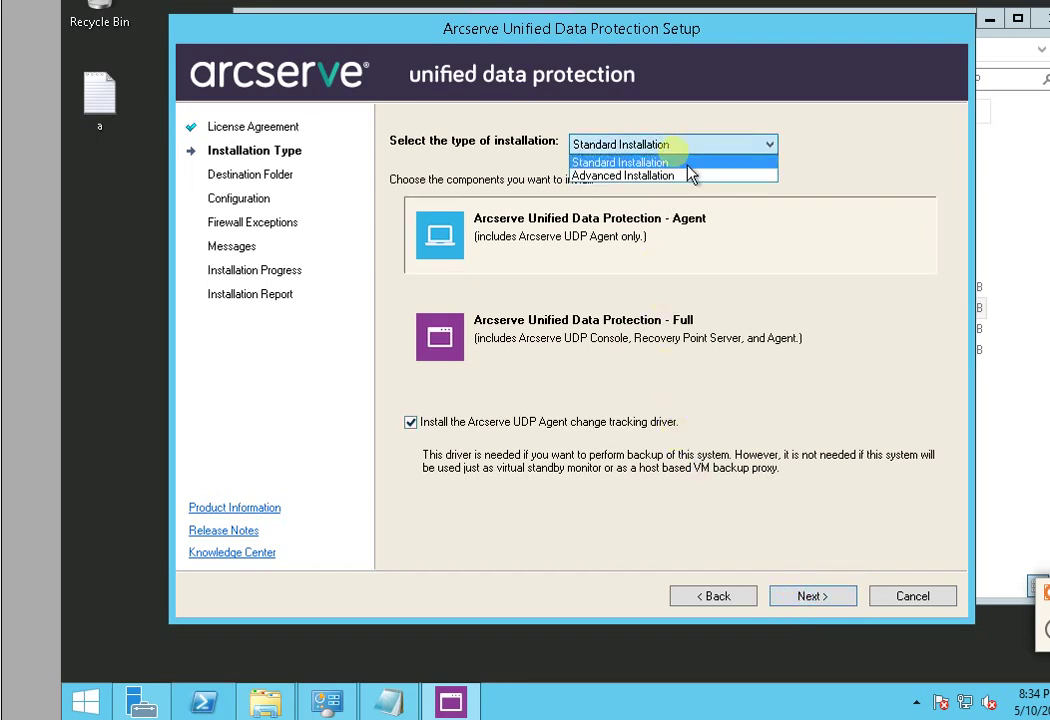
{"action": "left_click", "coordinate": [648, 178]}
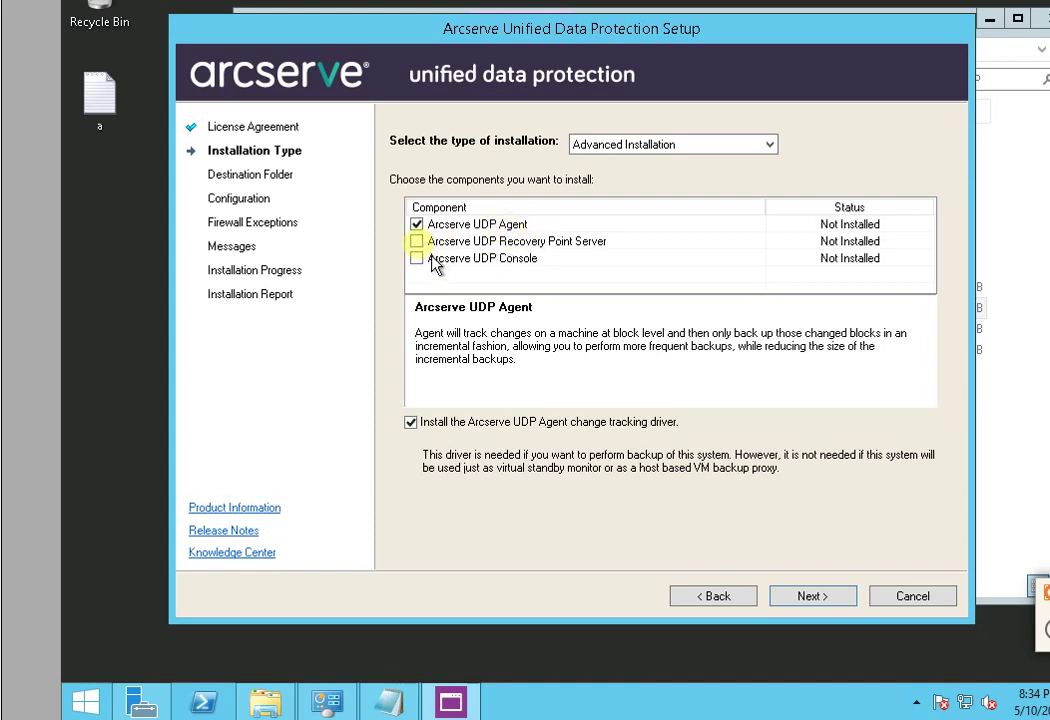
{"action": "left_click", "coordinate": [416, 241]}
{"action": "left_click", "coordinate": [416, 258]}
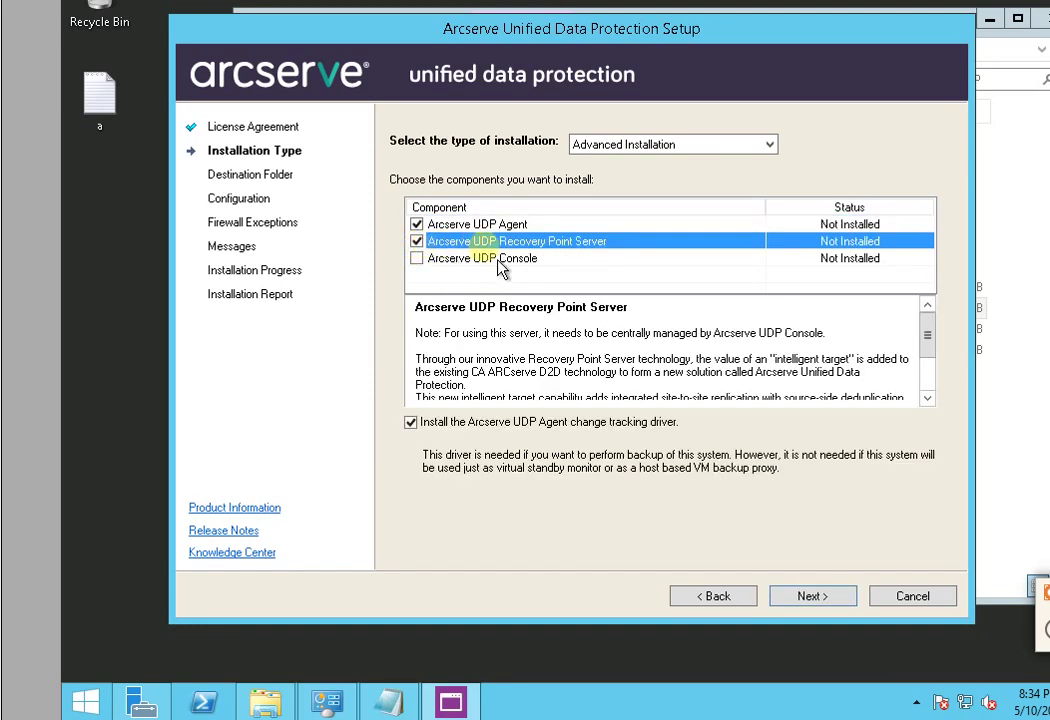
{"action": "left_click", "coordinate": [417, 258]}
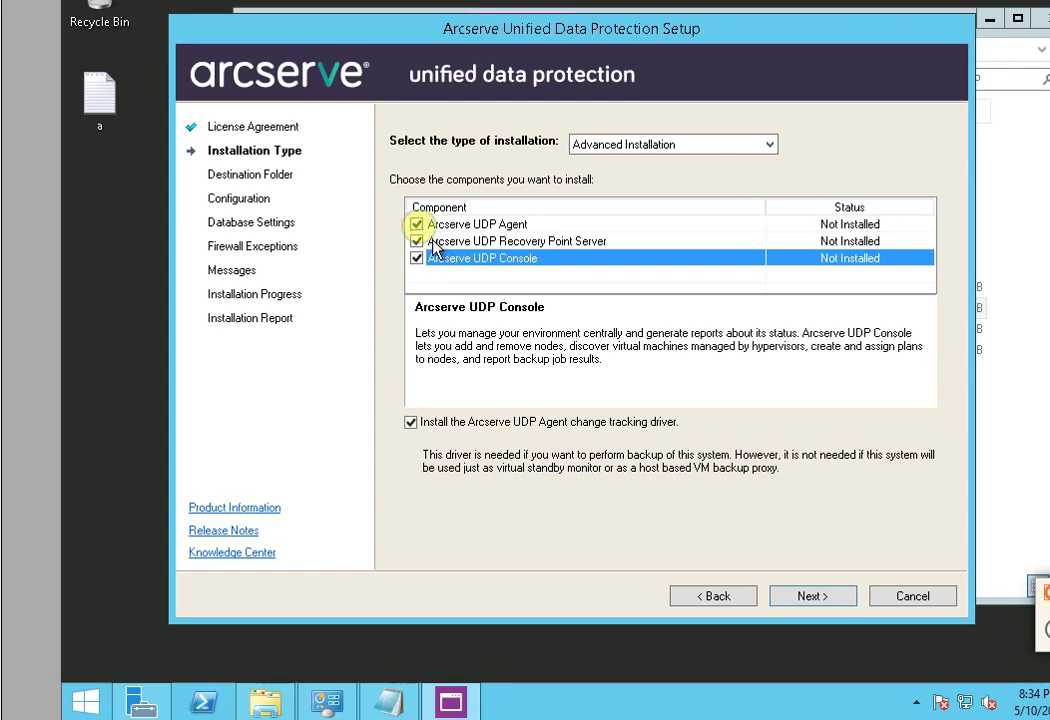
{"action": "left_click", "coordinate": [417, 224]}
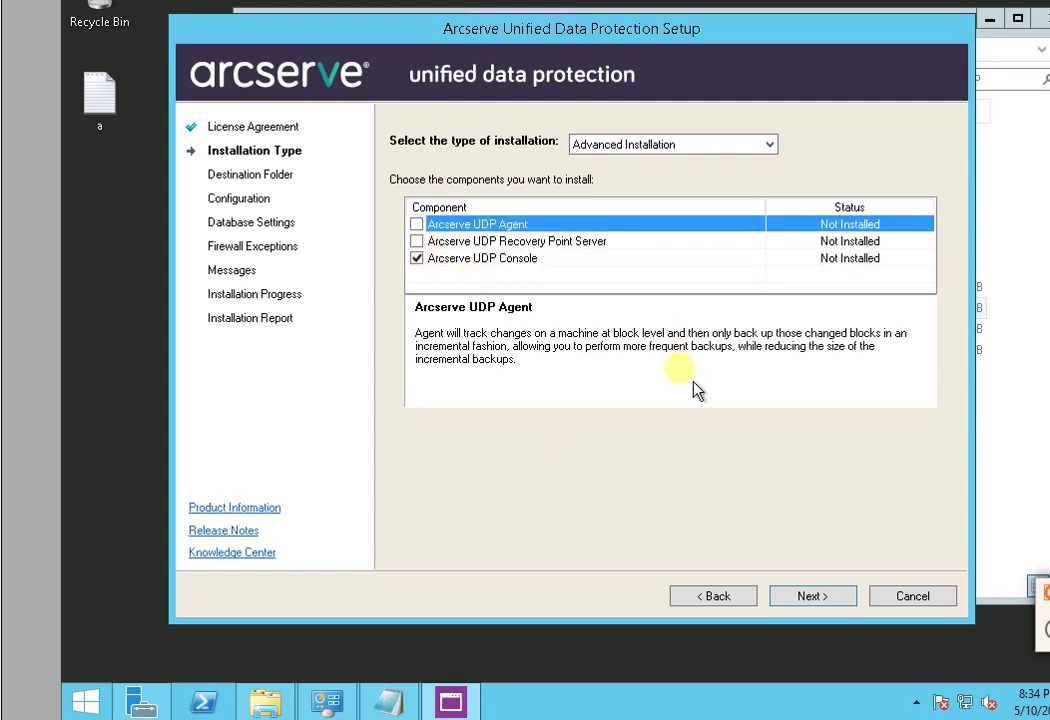
Switch the type of installation back to Standard Installation
{"action": "left_click", "coordinate": [705, 146]}
{"action": "key", "text": "Up"}
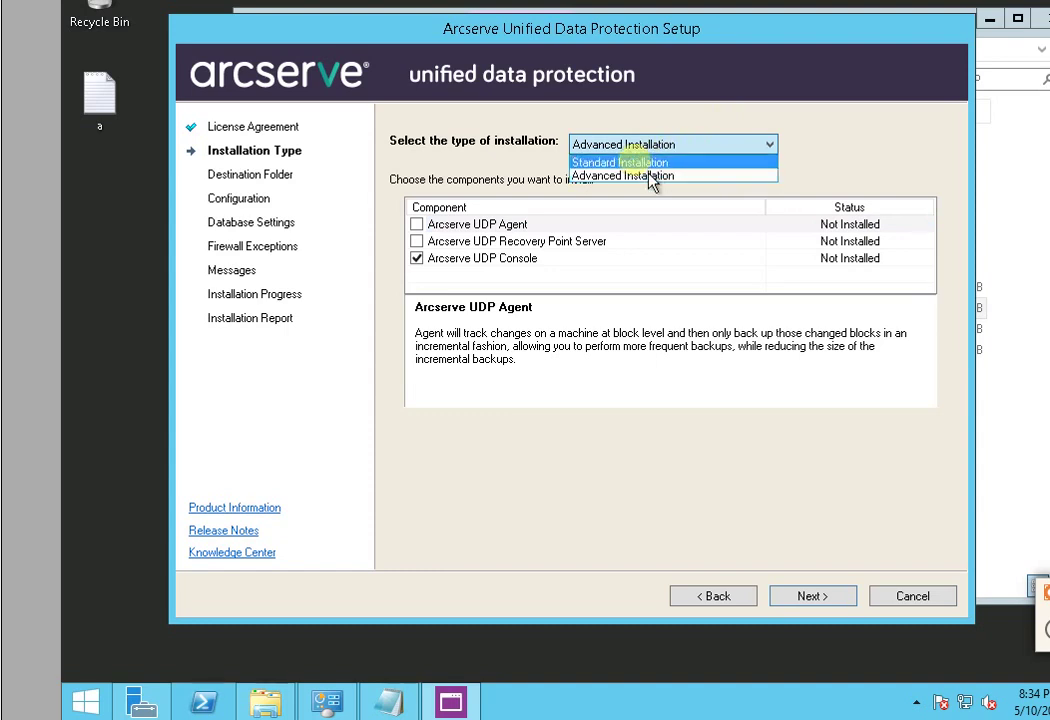
{"action": "key", "text": "Return"}
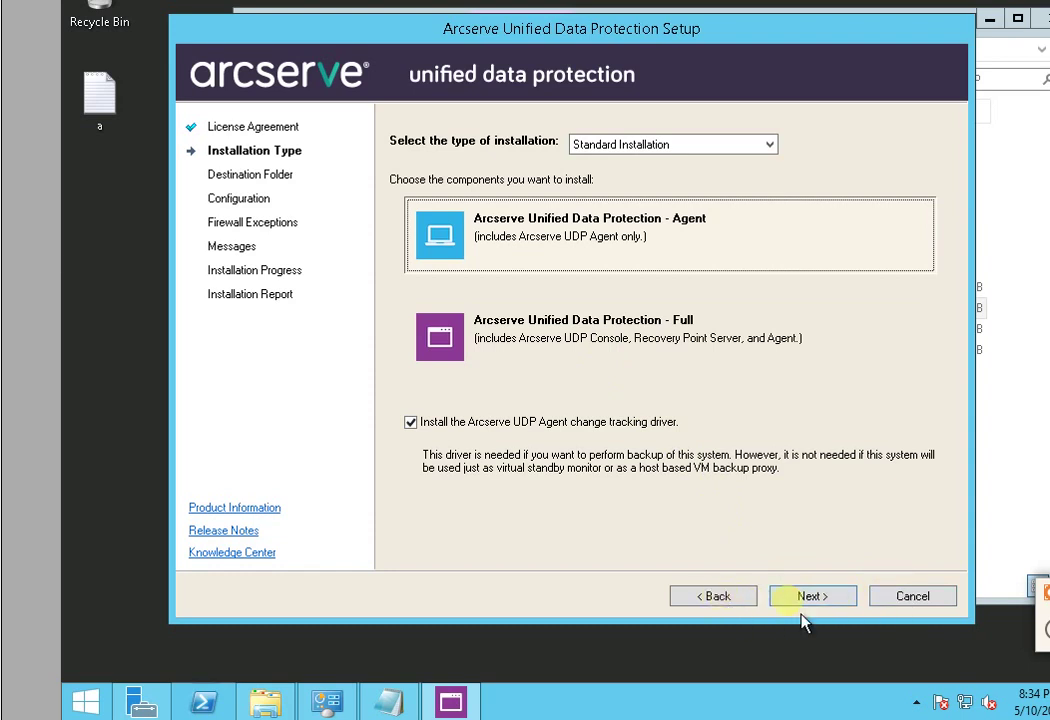
Cancel the current component setup and launch the Setup application from the parent Arcserve_UDP folder
{"action": "left_click", "coordinate": [916, 605]}
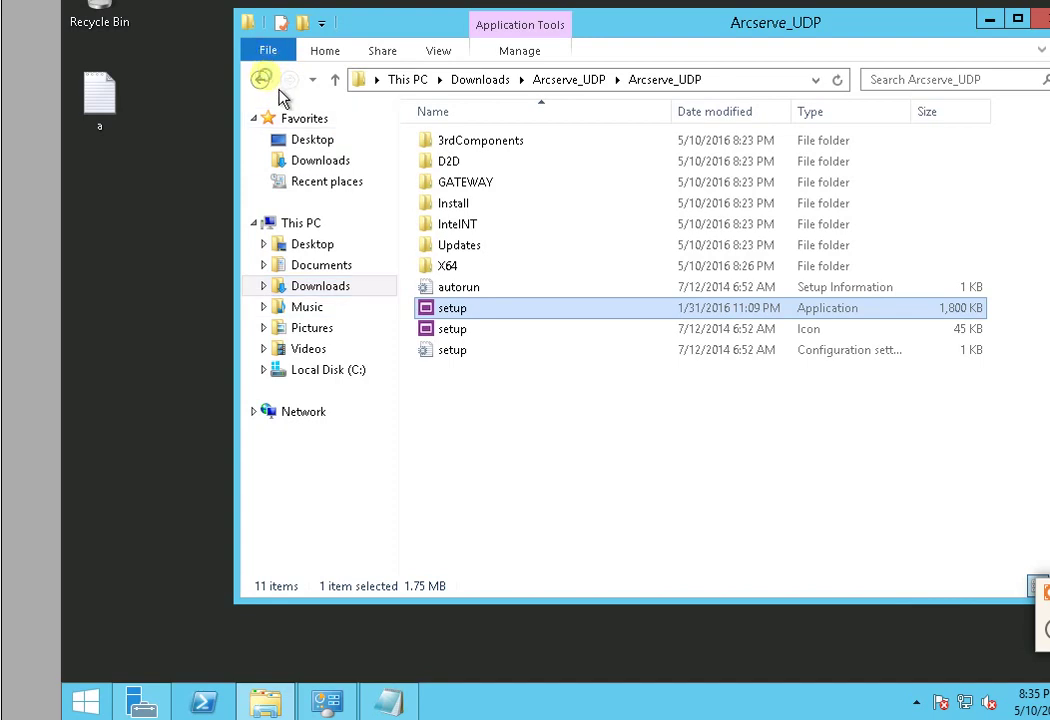
{"action": "left_click", "coordinate": [278, 87]}
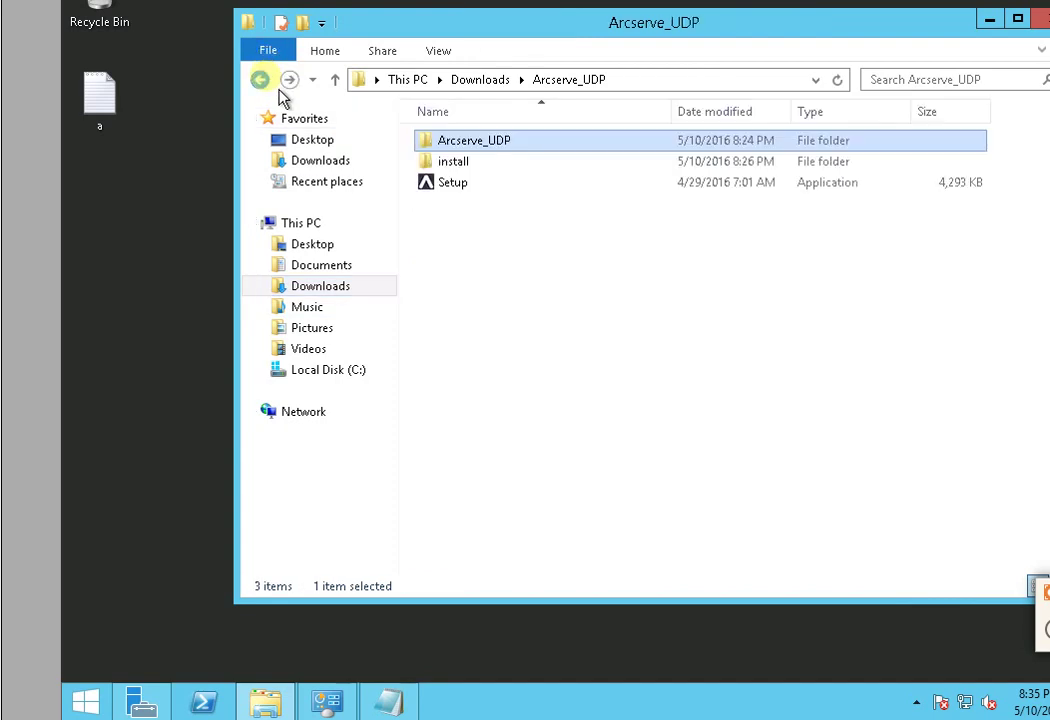
{"action": "left_click", "coordinate": [476, 194]}
{"action": "double_click", "coordinate": [476, 194]}
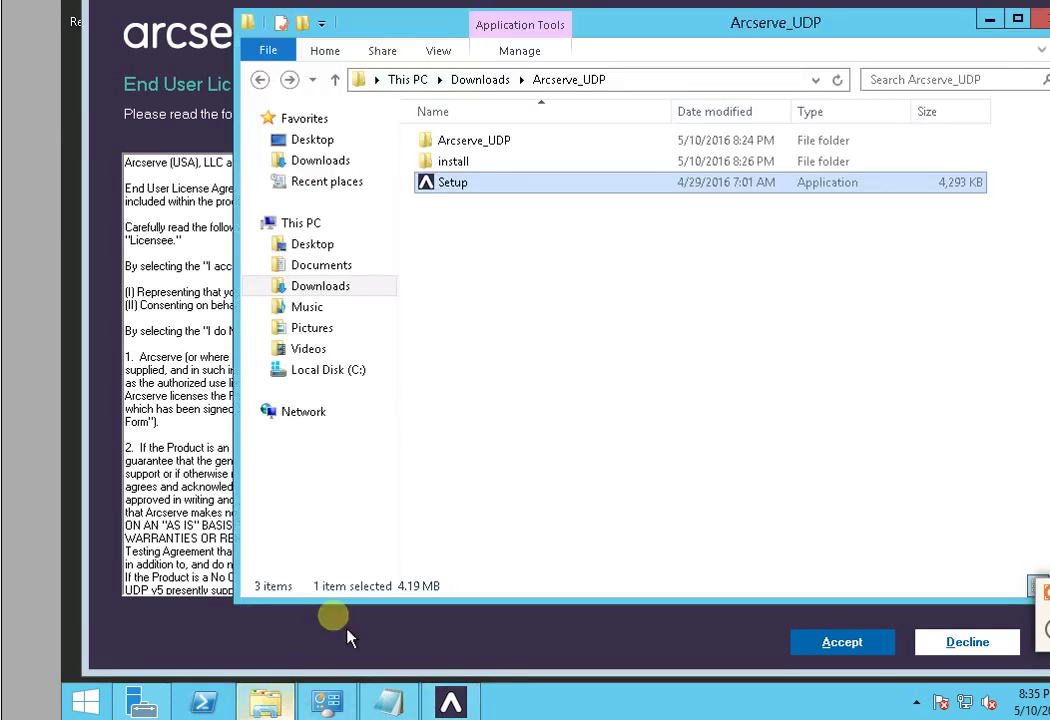
View the install folder, close the folder window, and accept the End User License Agreement in the installation wizard
{"action": "double_click", "coordinate": [470, 160]}
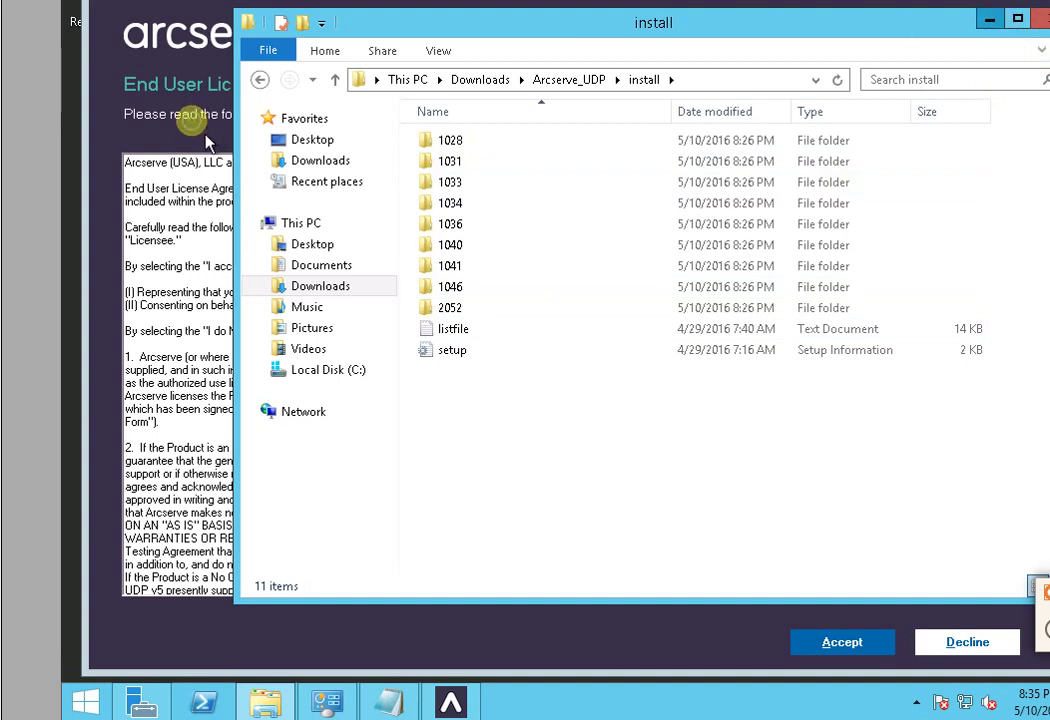
{"action": "left_click", "coordinate": [1040, 18]}
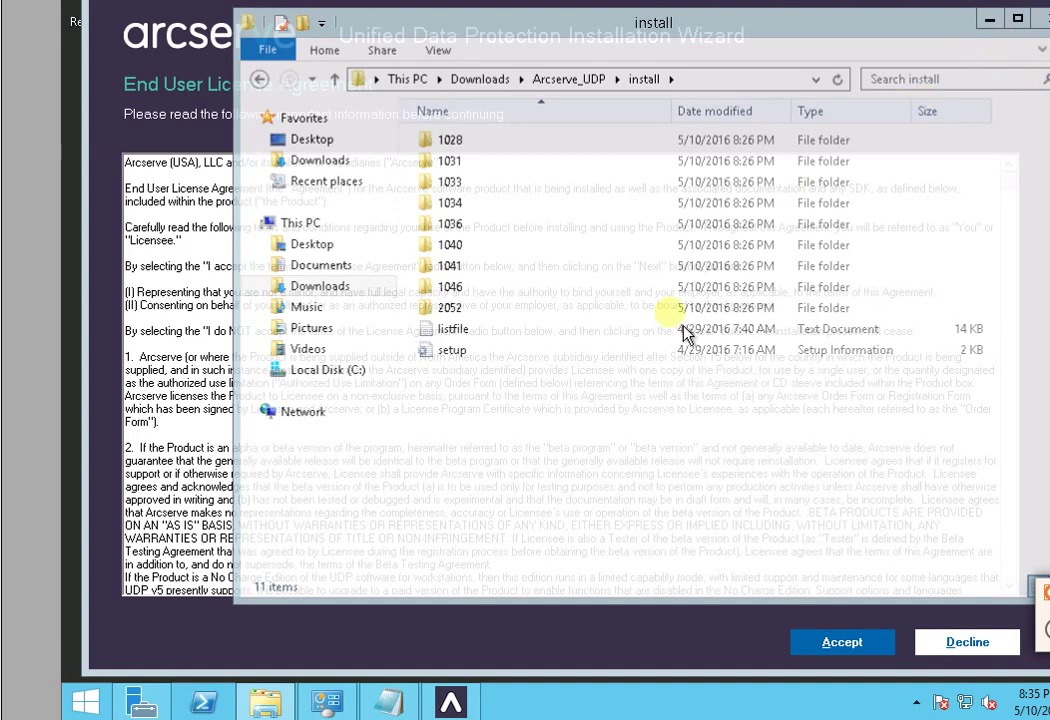
{"action": "left_click", "coordinate": [843, 643]}
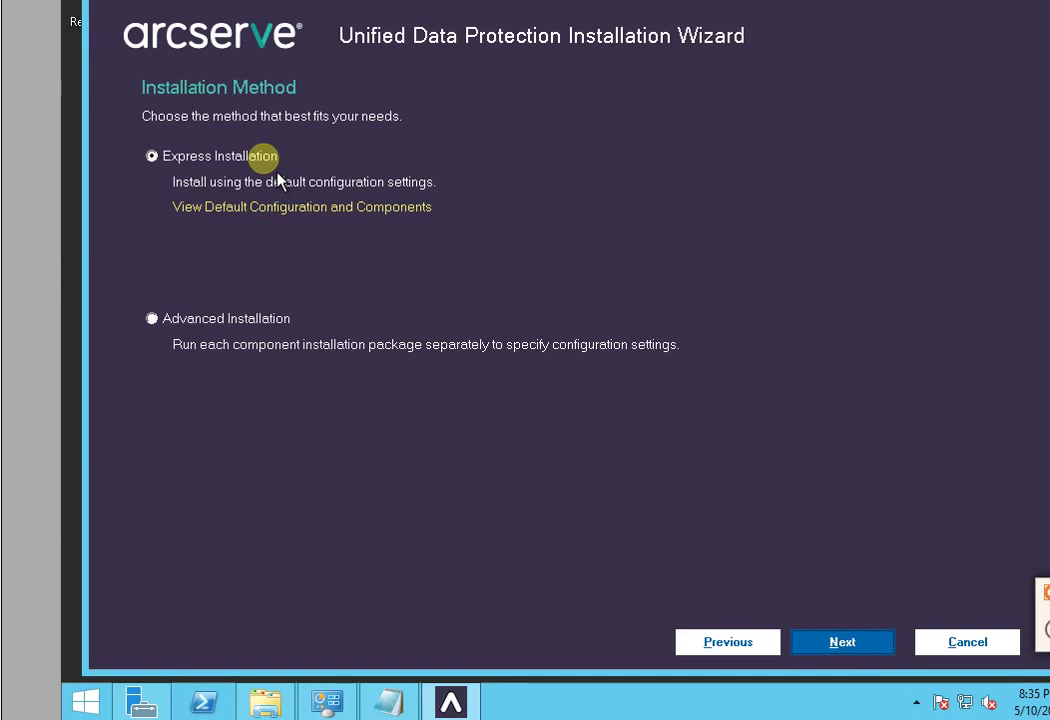
Try the Advanced Installation method by launching the Arcserve Unified Data Protection component setup, then cancel it and return to the method choice
{"action": "left_click", "coordinate": [860, 643]}
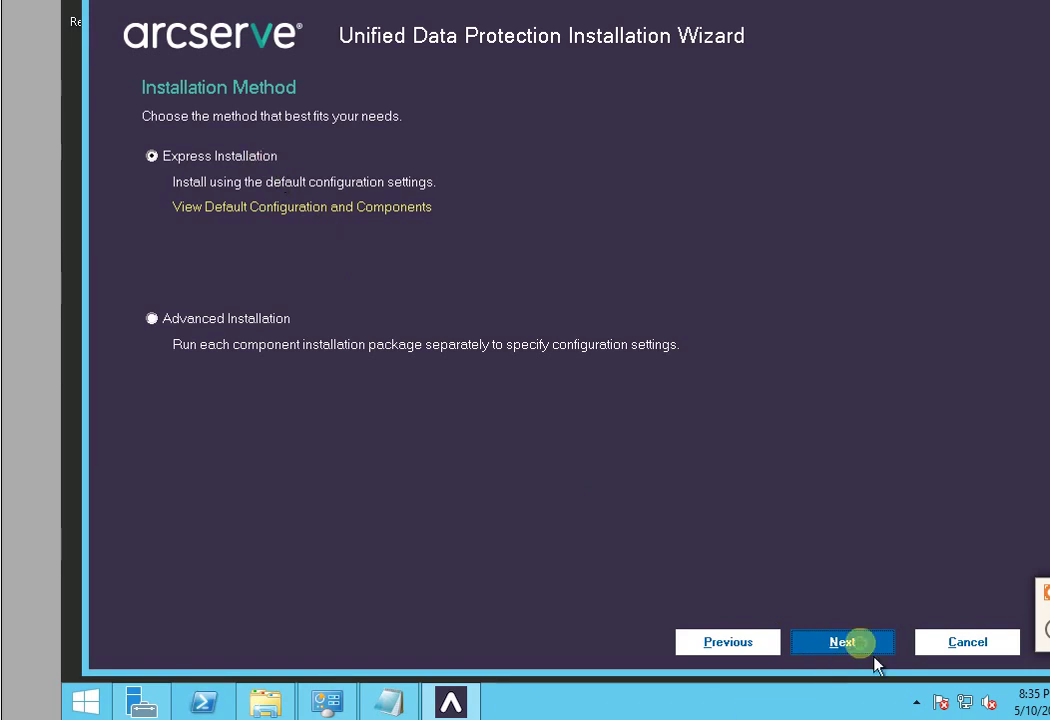
{"action": "left_click", "coordinate": [234, 320]}
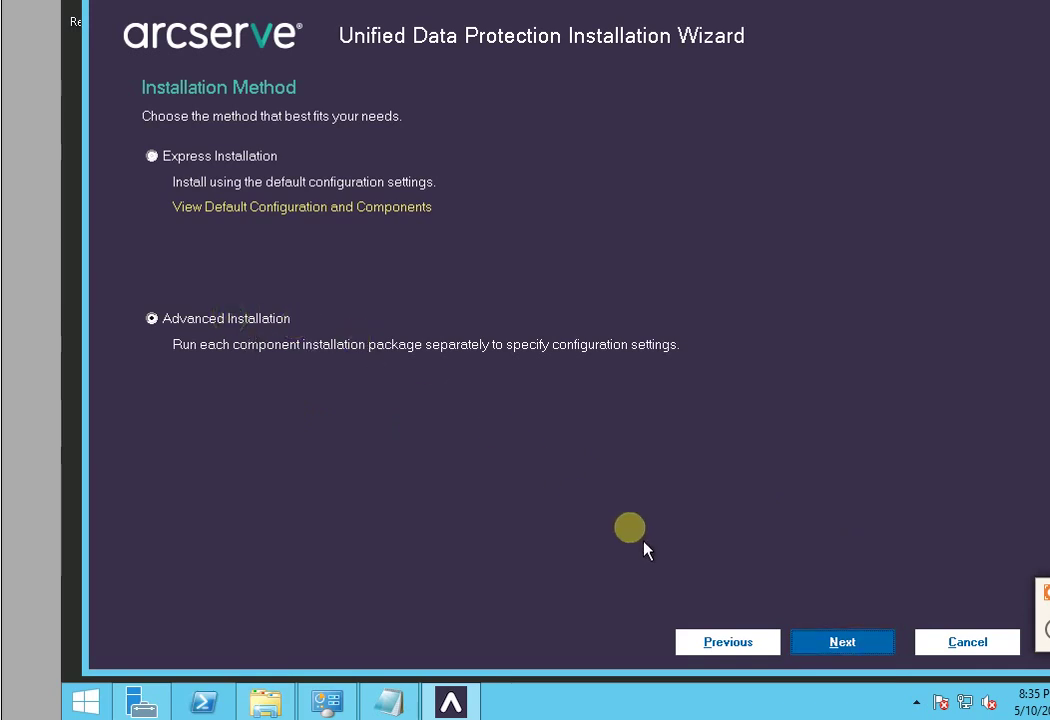
{"action": "left_click", "coordinate": [840, 650]}
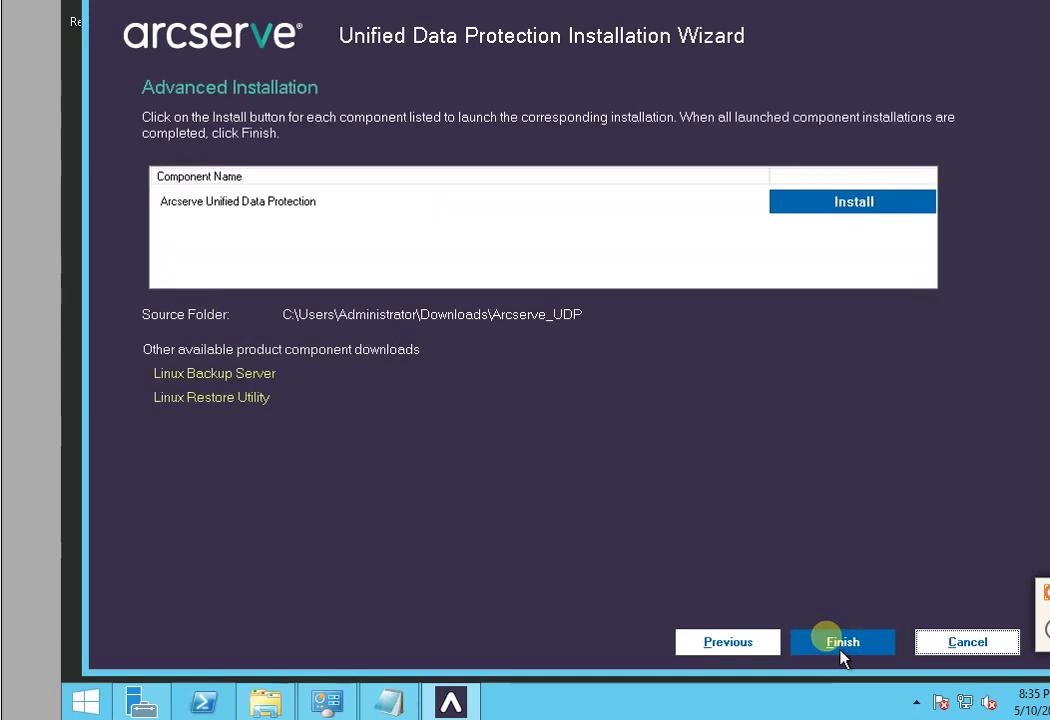
{"action": "left_click", "coordinate": [853, 203]}
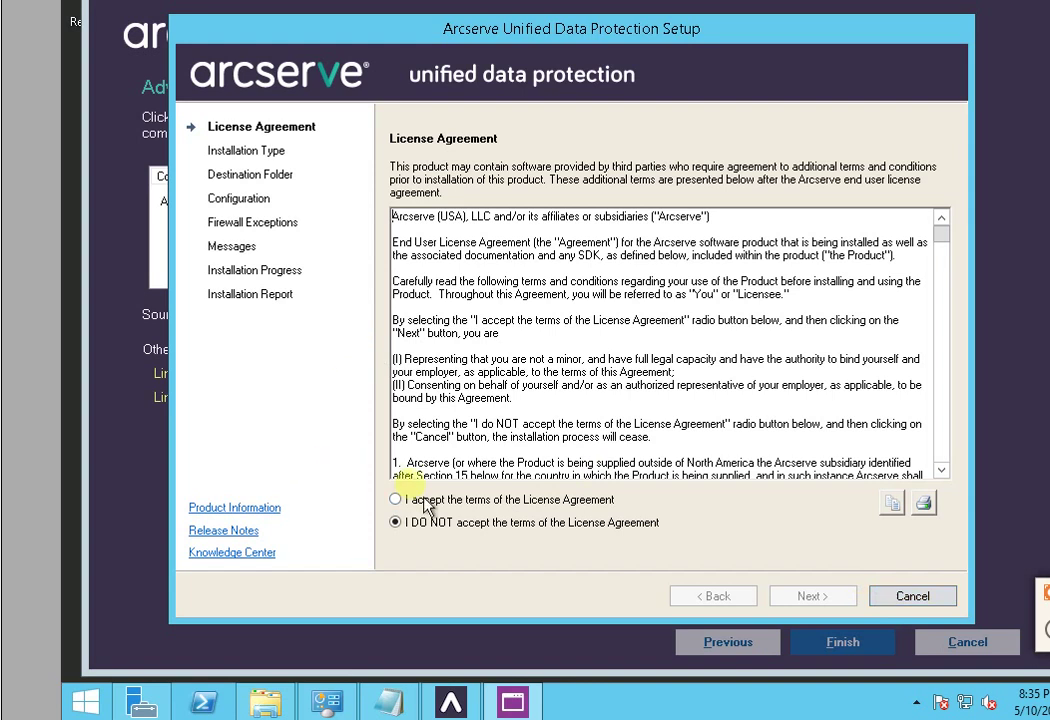
{"action": "left_click", "coordinate": [914, 598]}
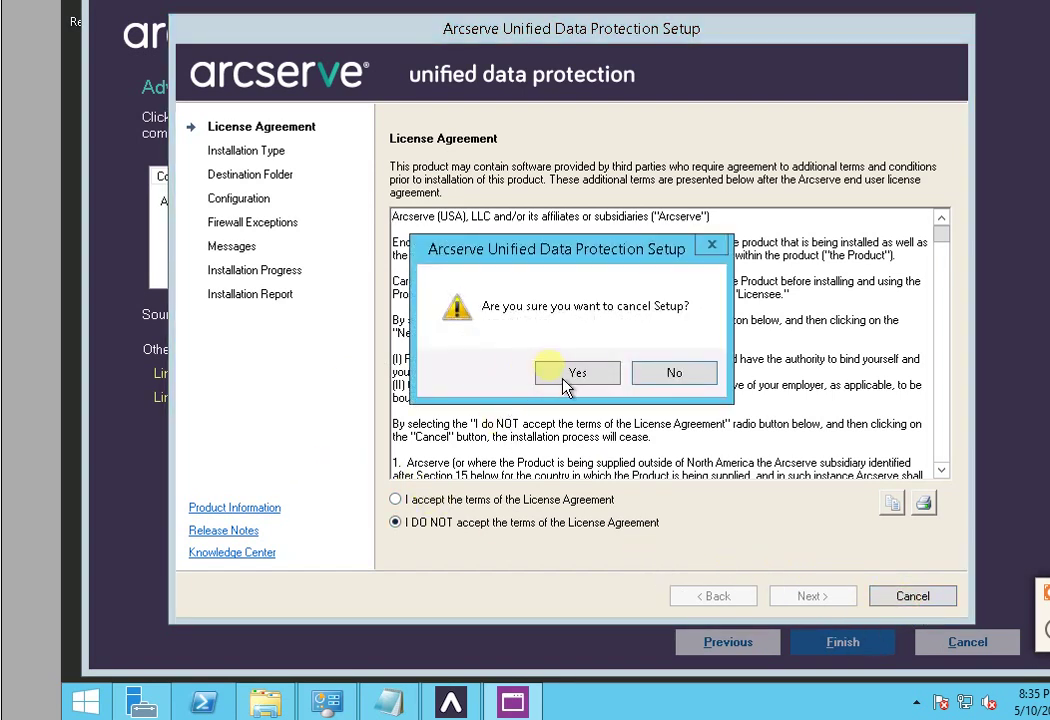
{"action": "left_click", "coordinate": [578, 395]}
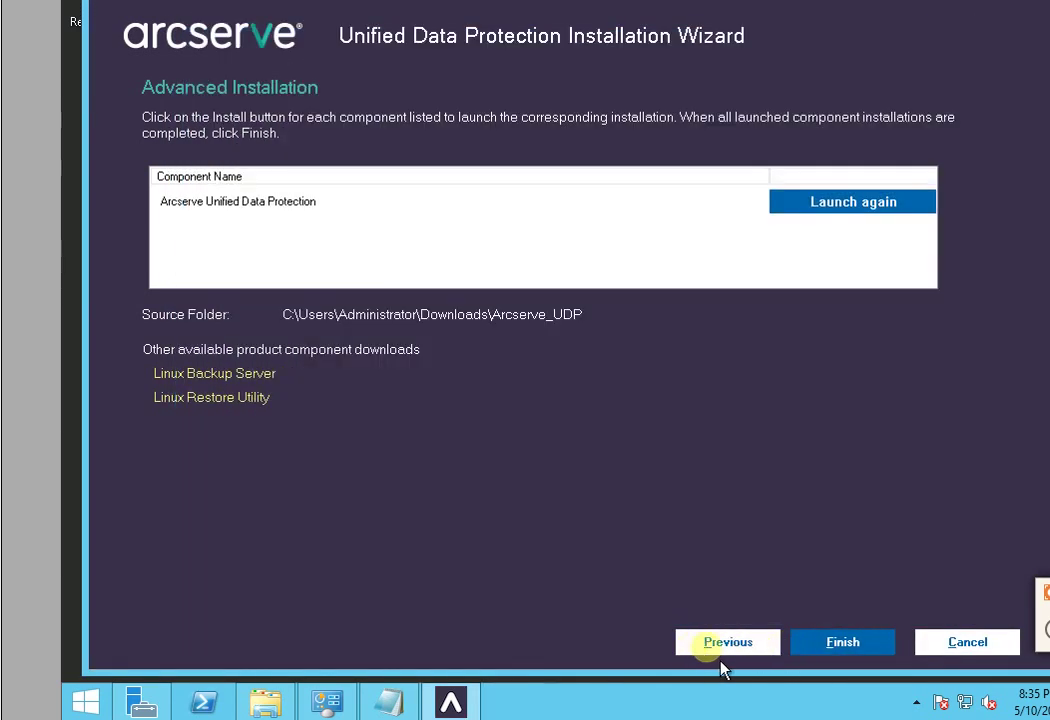
{"action": "left_click", "coordinate": [740, 648]}
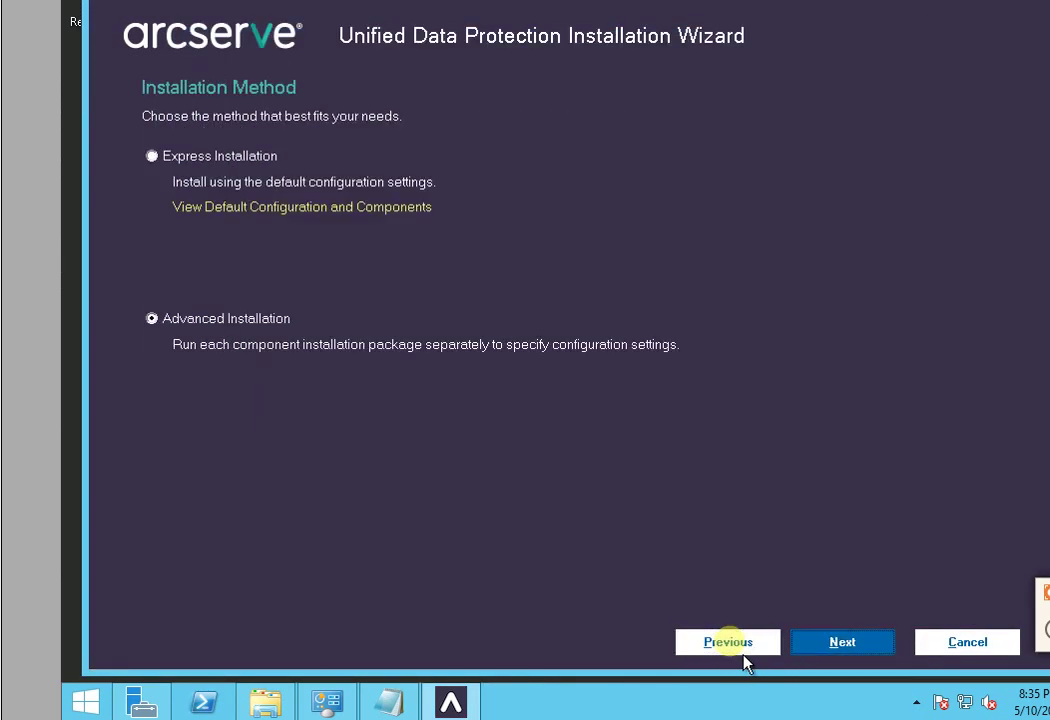
Choose Express Installation, enter the password of the UDP administrative account, and start the installation
{"action": "left_click", "coordinate": [246, 160]}
{"action": "left_click", "coordinate": [842, 645]}
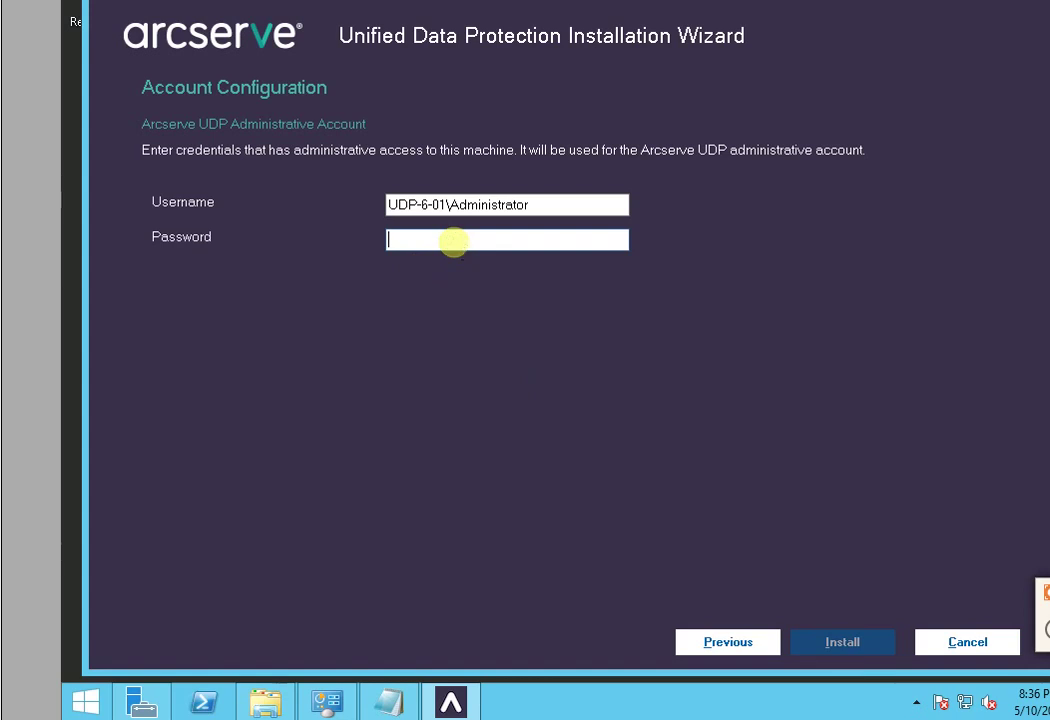
{"action": "type", "text": "*****"}
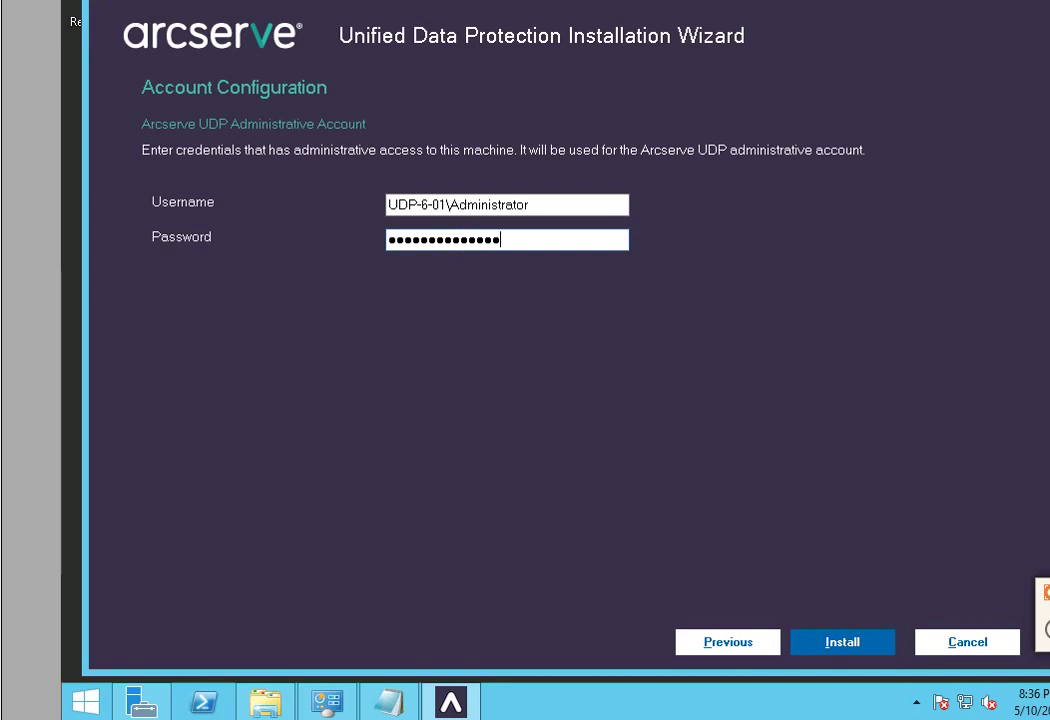
{"action": "left_click", "coordinate": [856, 650]}
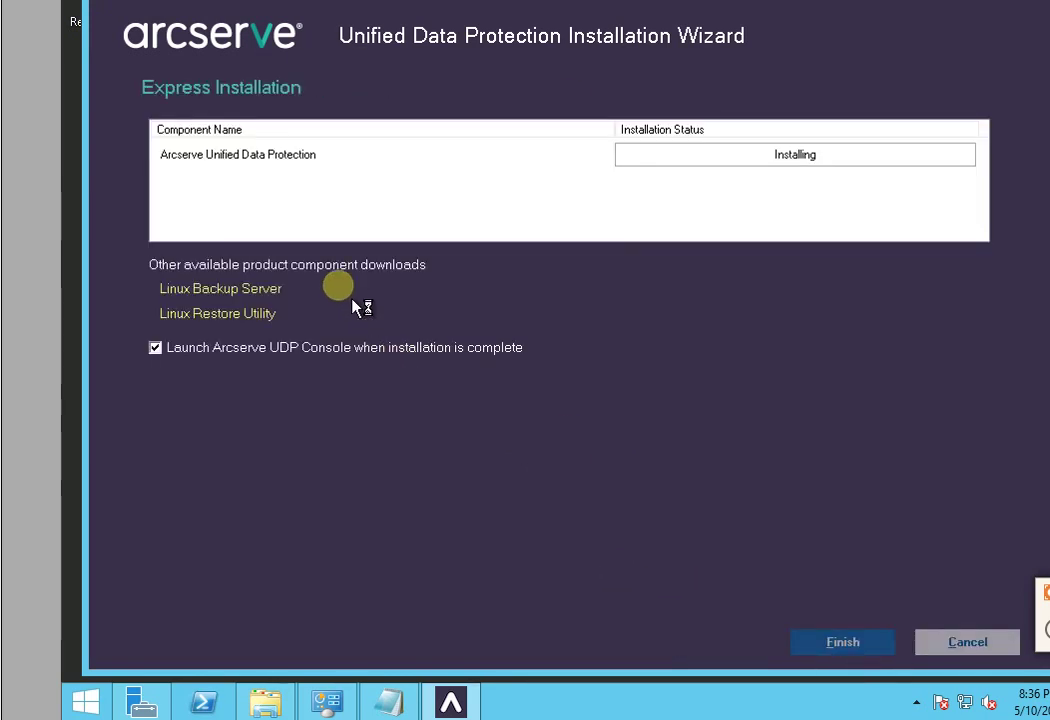
{"action": "left_click", "coordinate": [285, 170]}
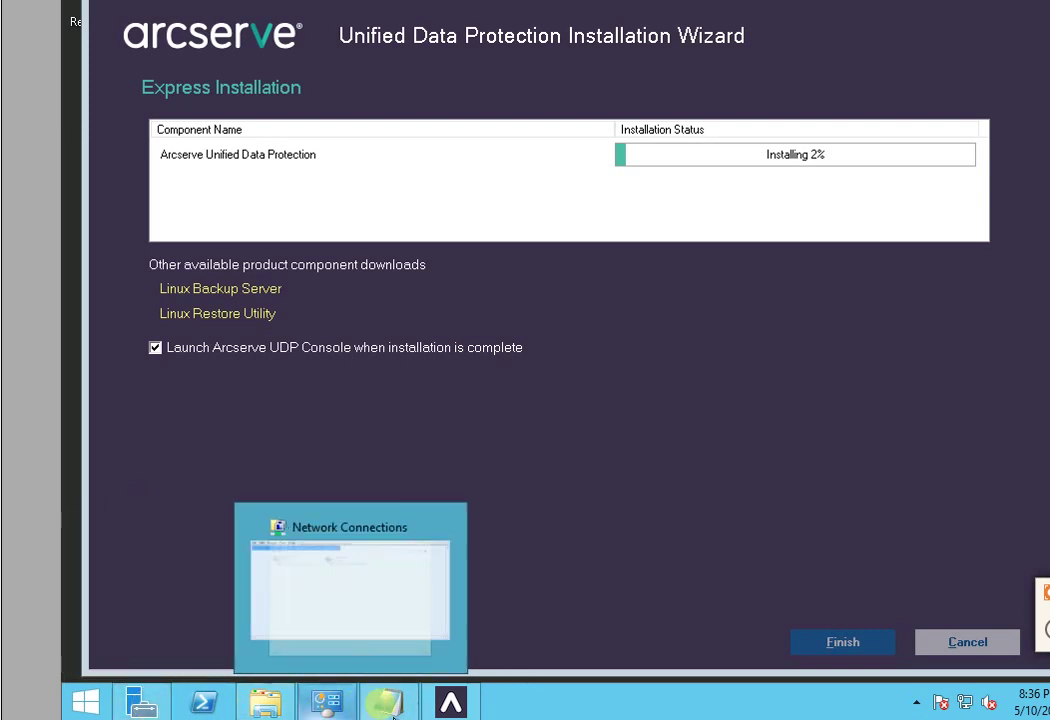
Open a new Notepad document and write the note "UDP 6 didn't require a reboot..."
{"action": "left_click", "coordinate": [393, 706]}
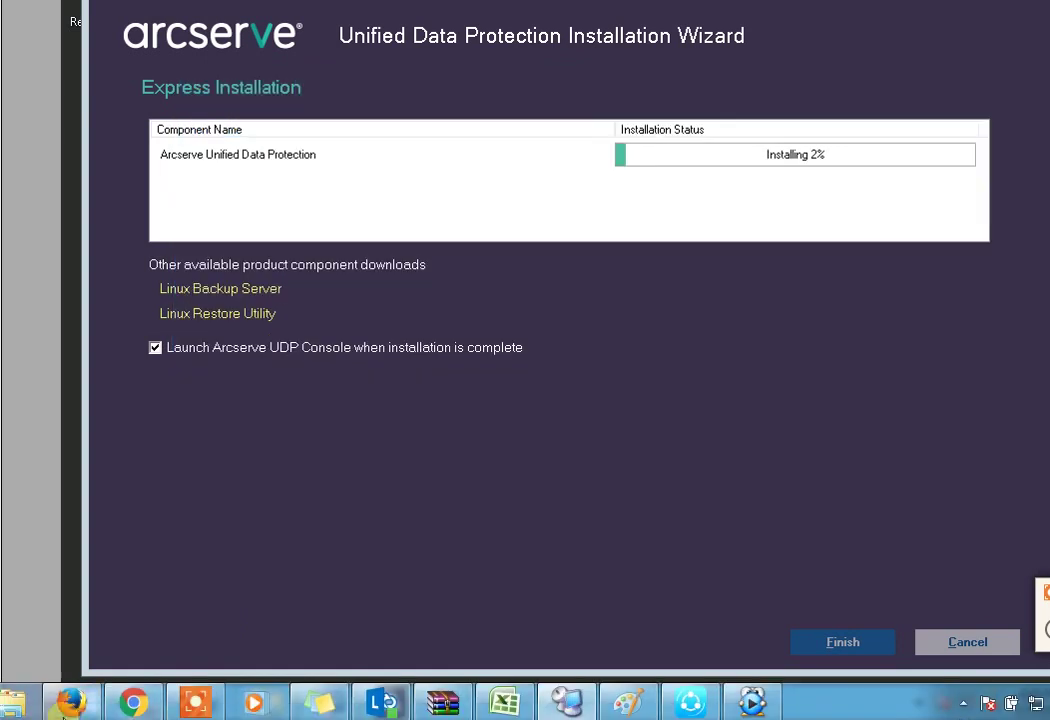
{"action": "mouse_move", "coordinate": [95, 688]}
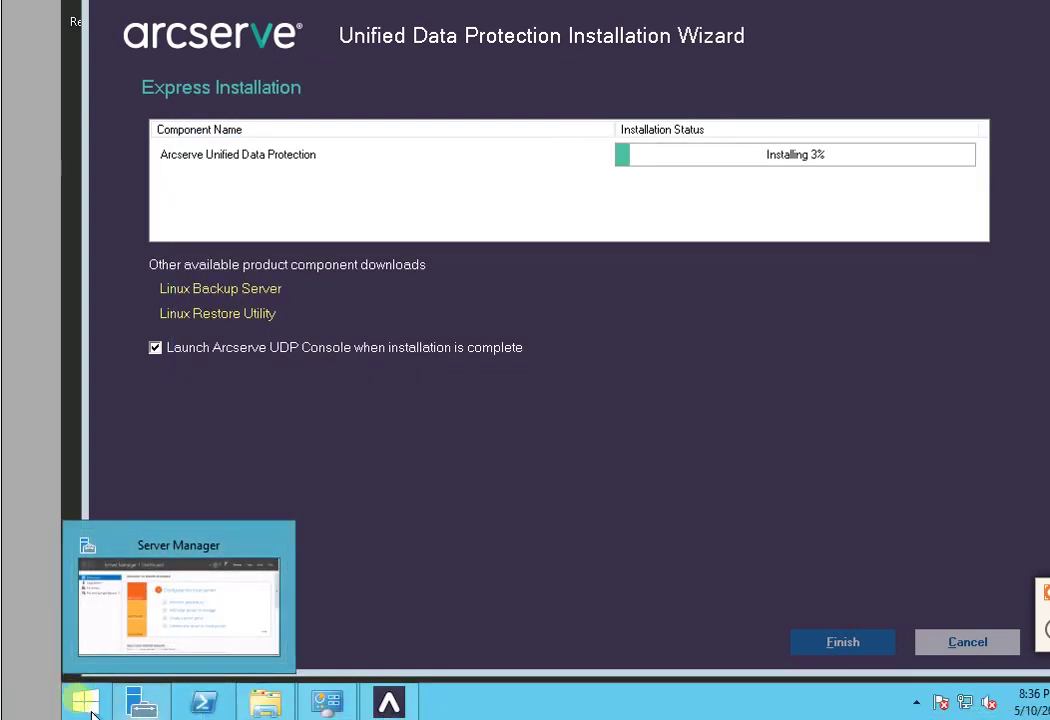
{"action": "left_click", "coordinate": [98, 702]}
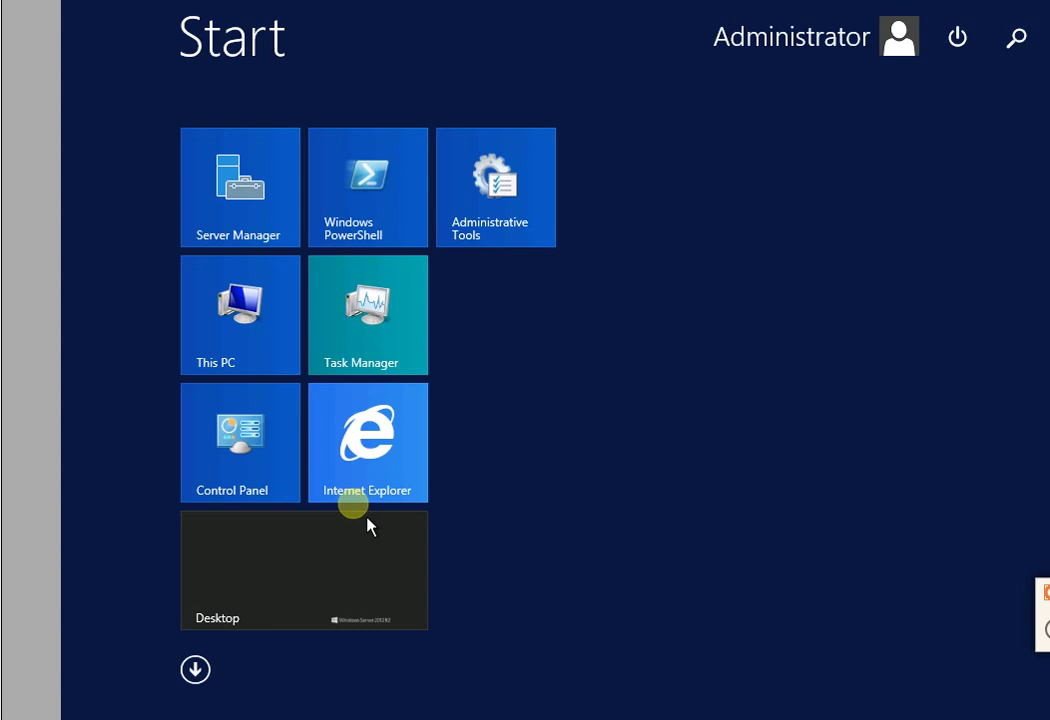
{"action": "type", "text": "notepad"}
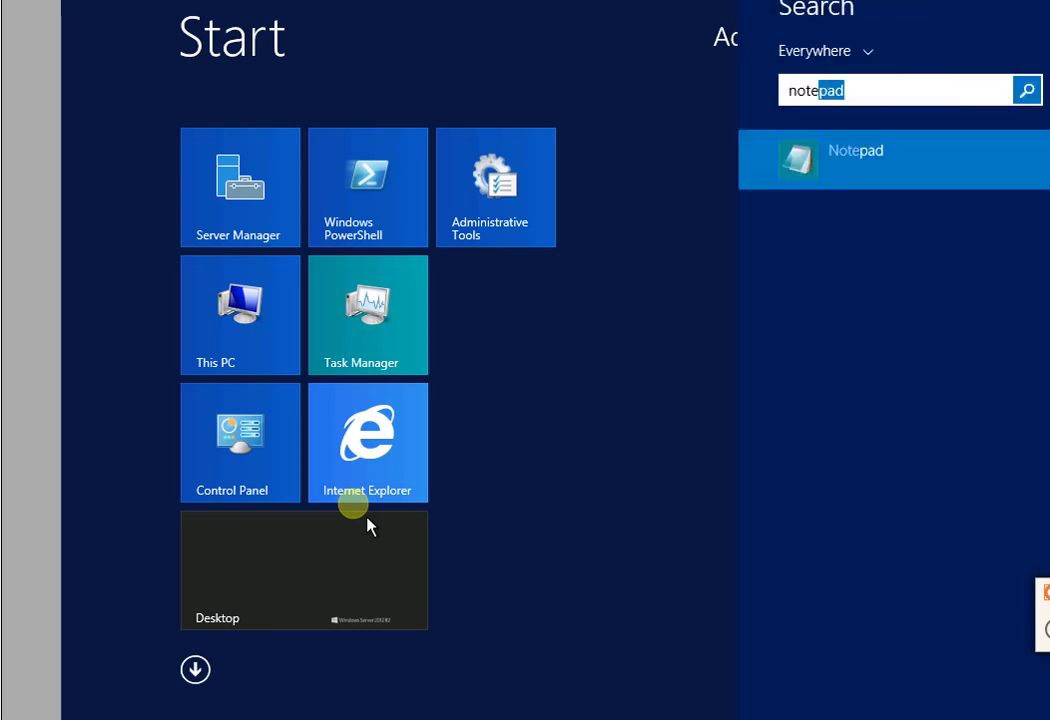
{"action": "left_click", "coordinate": [366, 518]}
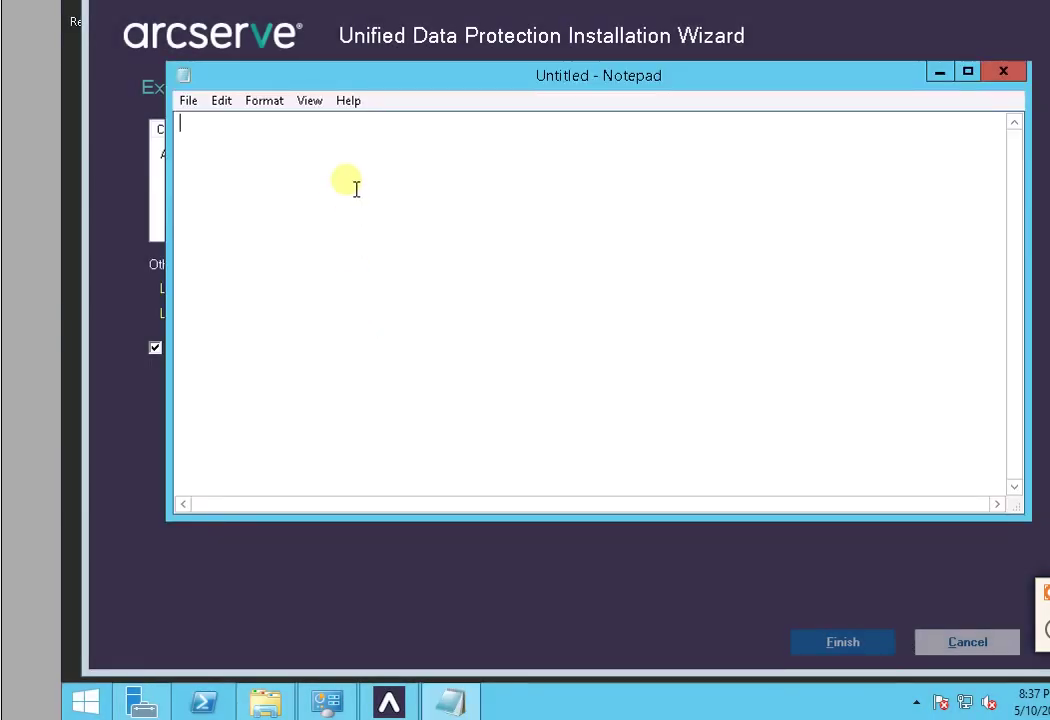
{"action": "type", "text": "UDP 6"}
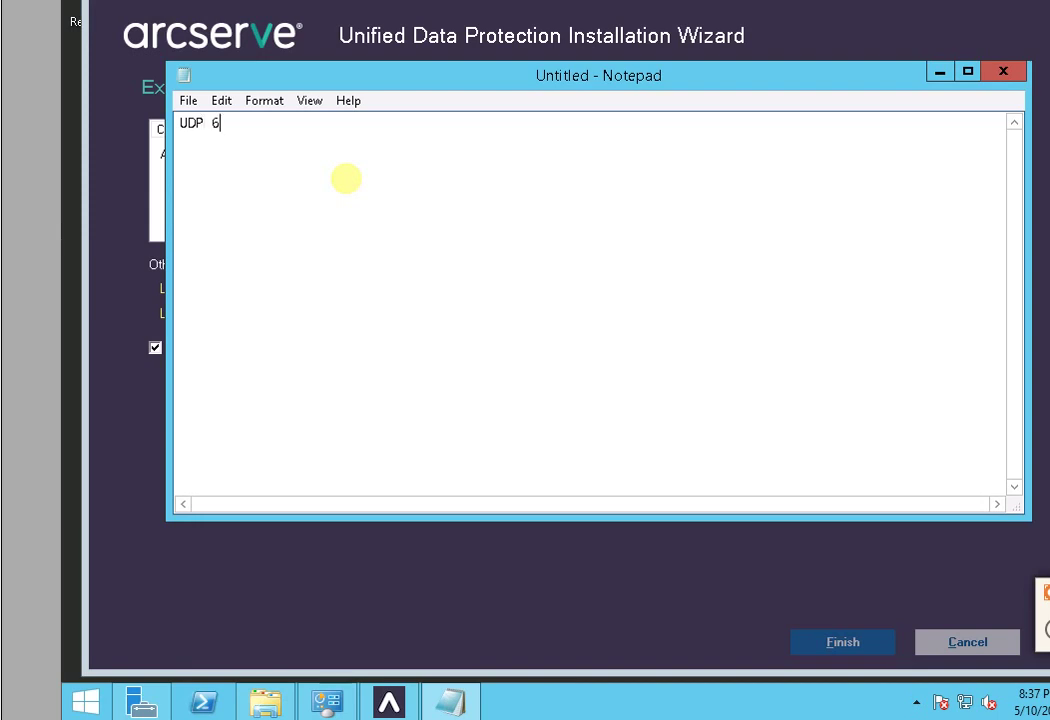
{"action": "type", "text": " didn't require "}
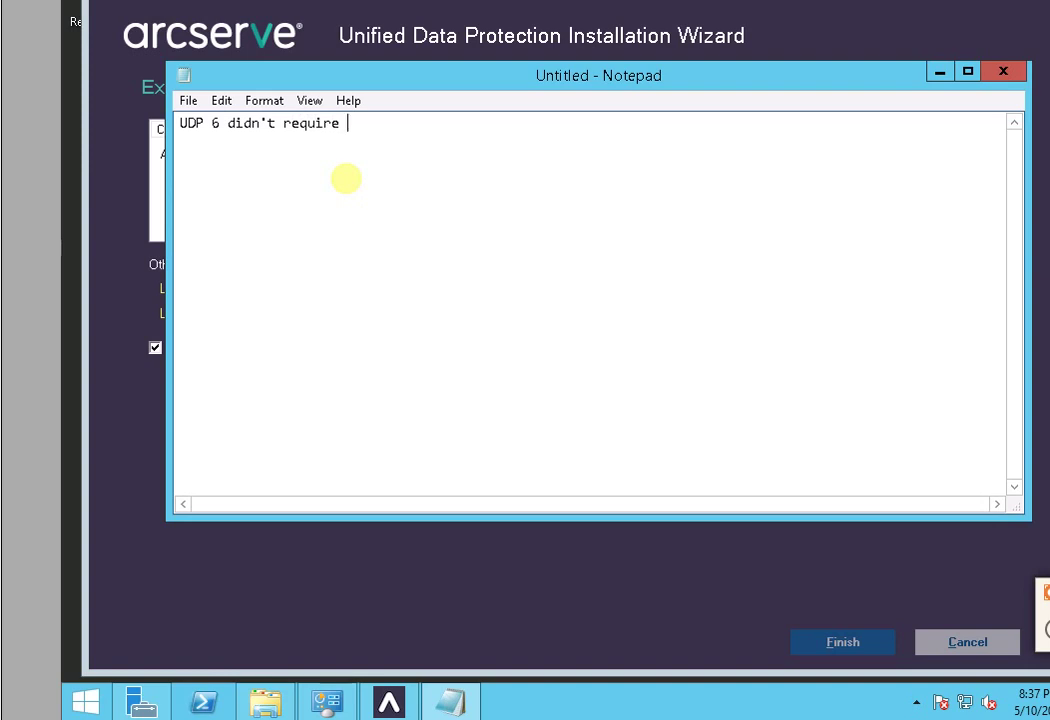
{"action": "type", "text": "a reboot..."}
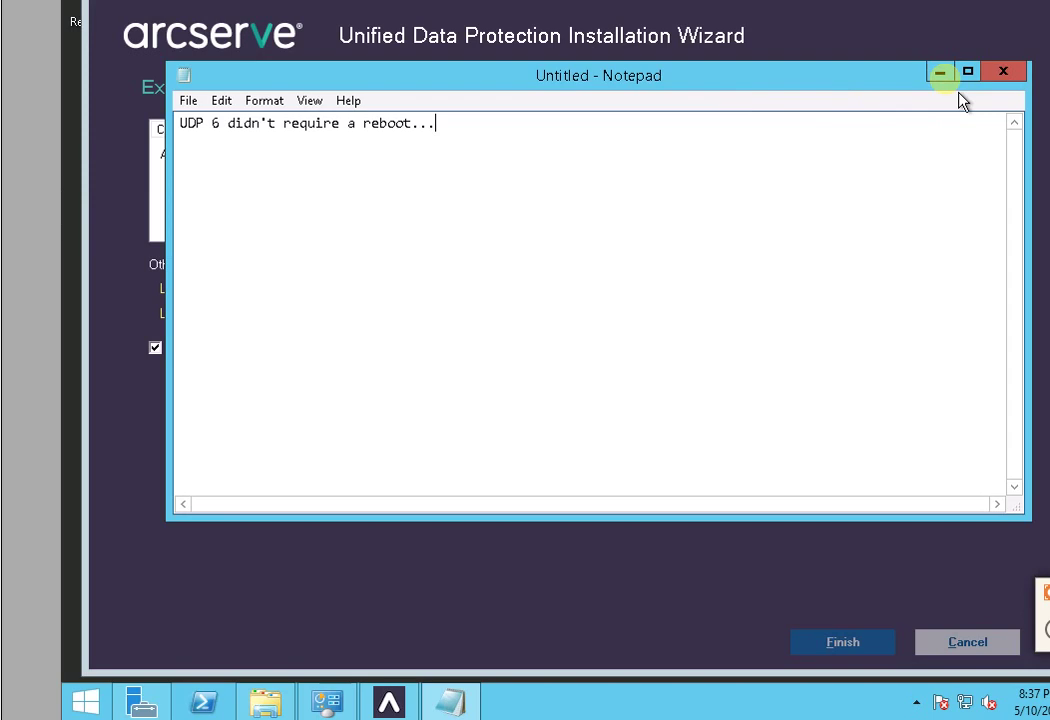
Minimize Notepad and finish the Express Installation wizard with the Arcserve UDP Console set to launch
{"action": "left_click", "coordinate": [940, 73]}
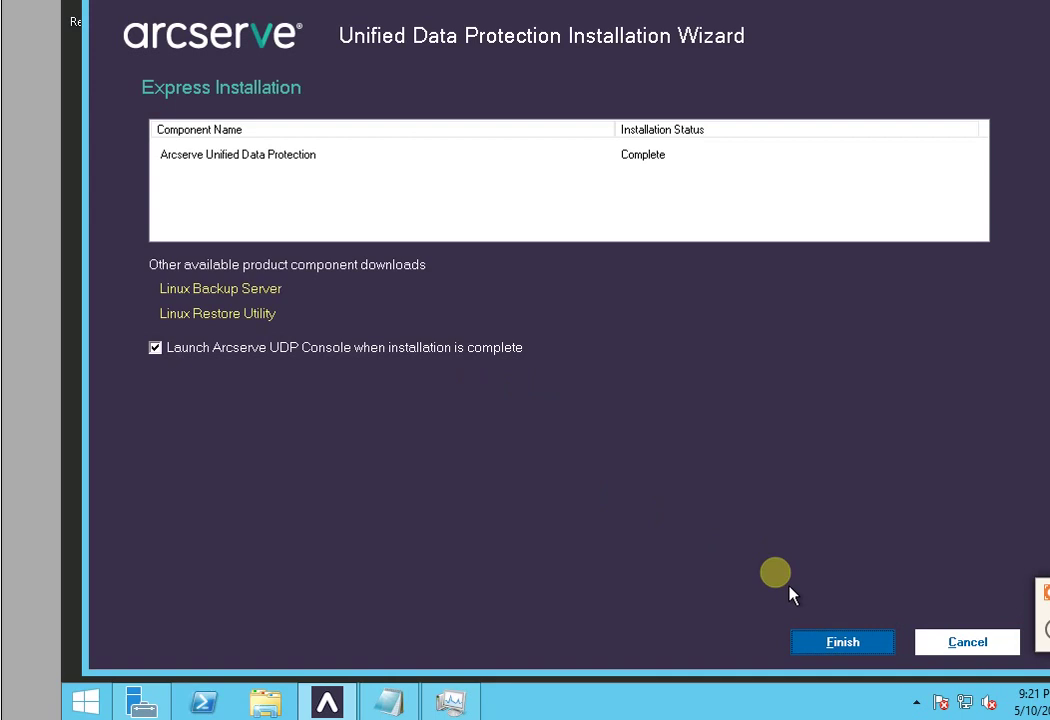
{"action": "left_click", "coordinate": [866, 662]}
{"action": "left_click", "coordinate": [854, 654]}
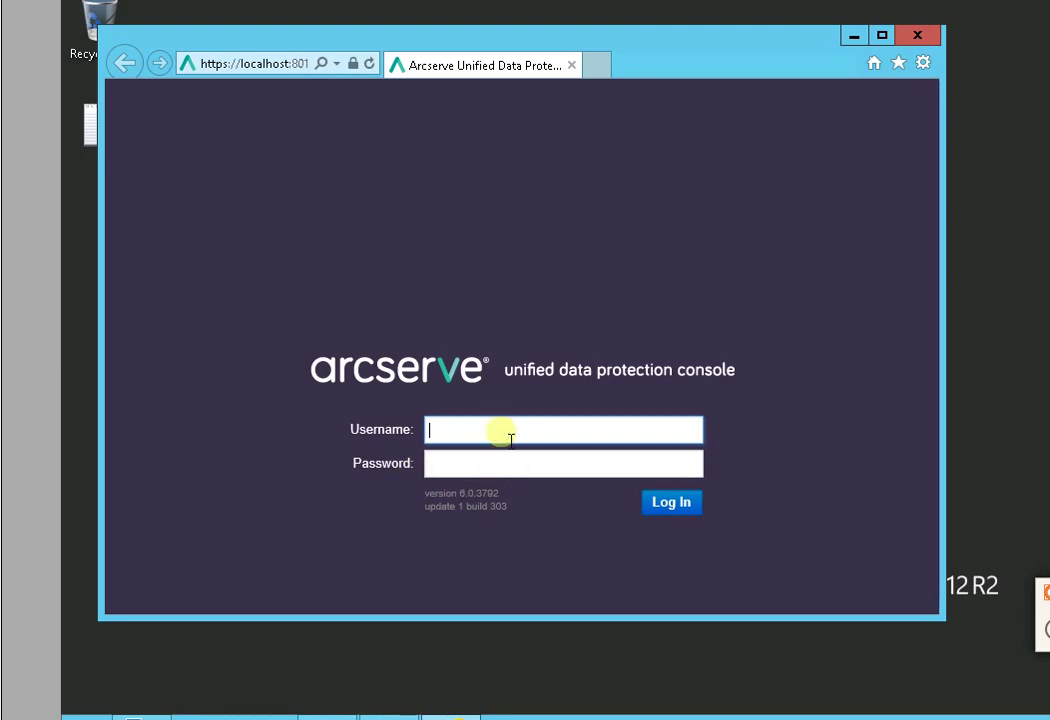
{"action": "type", "text": "Arcserve"}
{"action": "key", "text": "BackSpace"}
{"action": "key", "text": "BackSpace"}
{"action": "key", "text": "BackSpace"}
{"action": "key", "text": "BackSpace"}
{"action": "key", "text": "BackSpace"}
{"action": "key", "text": "BackSpace"}
{"action": "key", "text": "BackSpace"}
{"action": "key", "text": "BackSpace"}
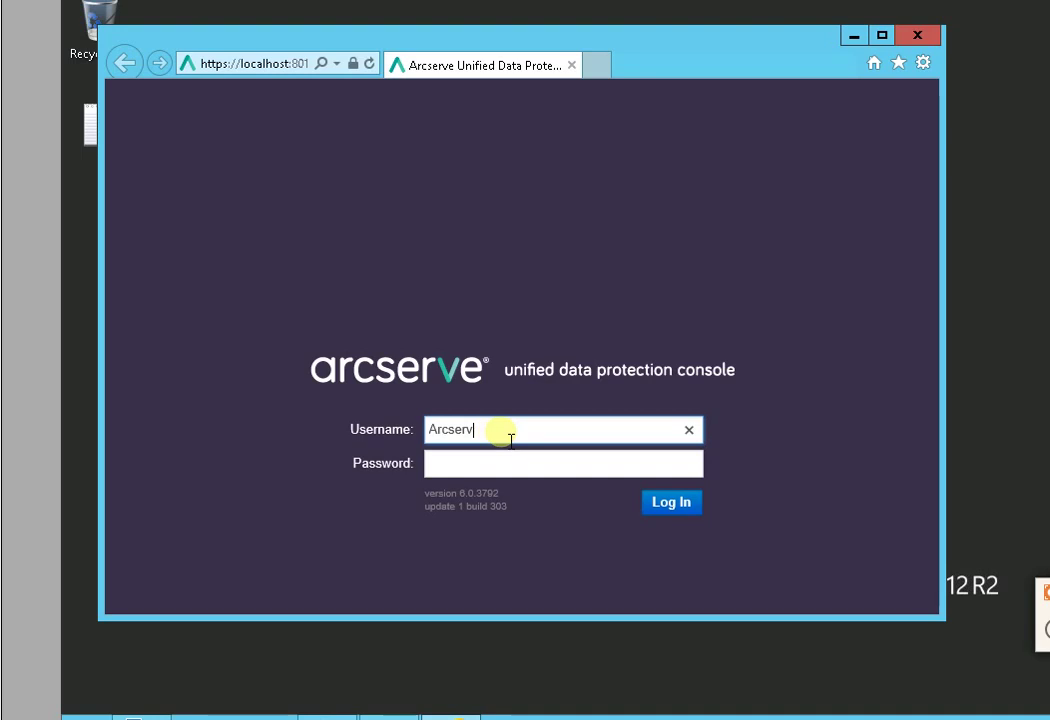
Log in to the Arcserve UDP console with the username Administrator and the account password
{"action": "type", "text": "Administrator"}
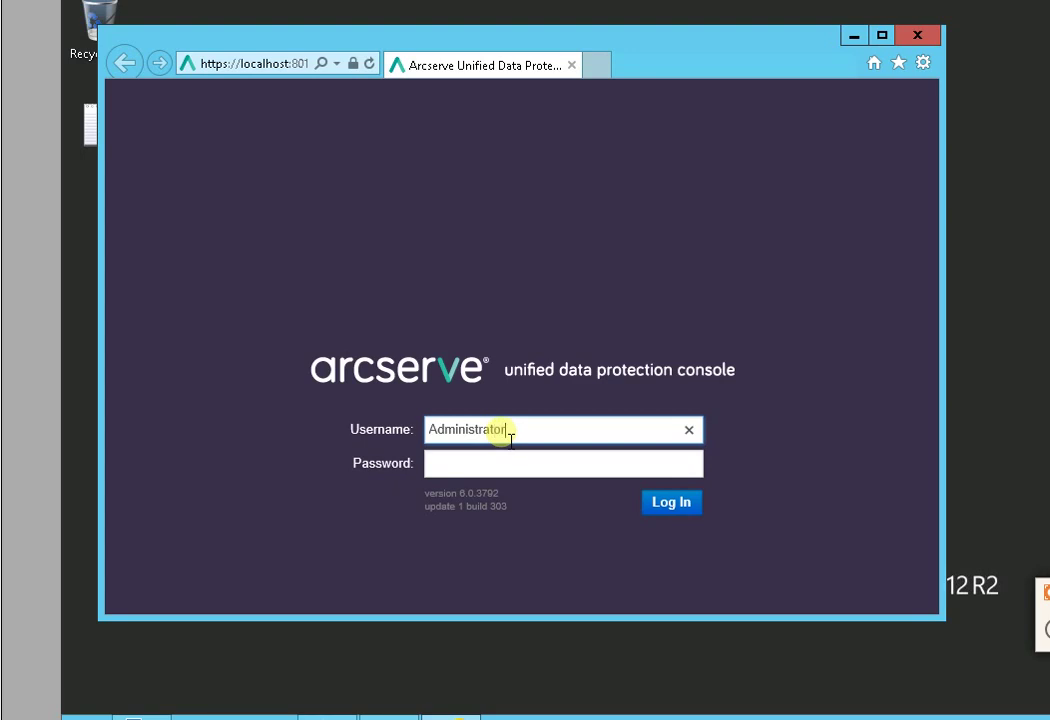
{"action": "key", "text": "Tab"}
{"action": "type", "text": "********"}
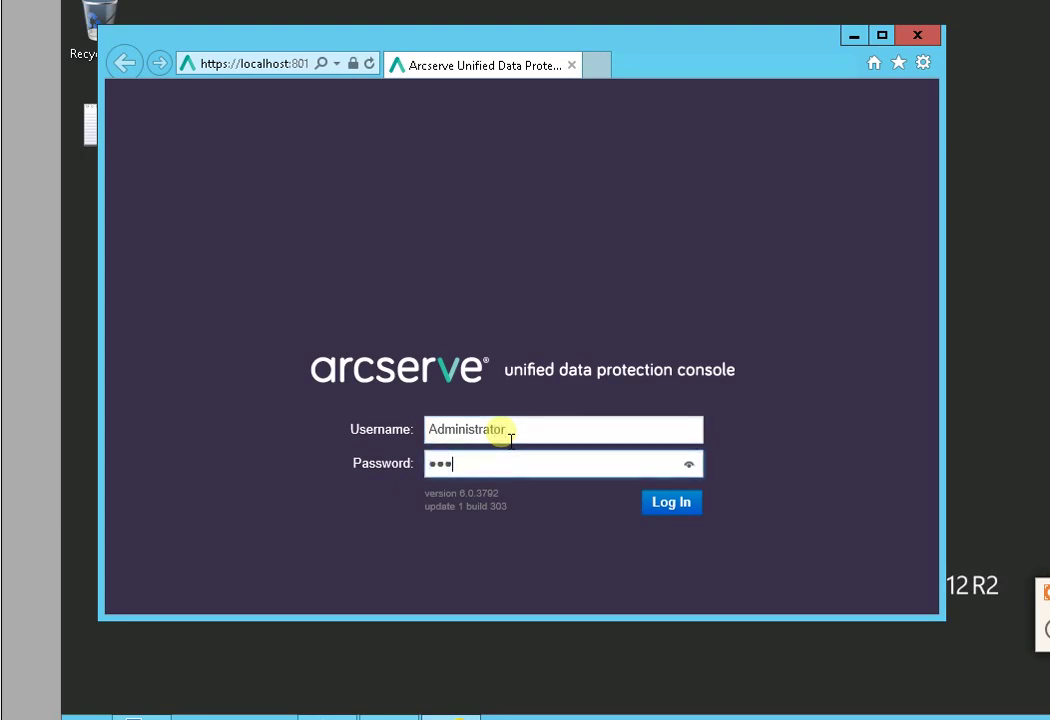
{"action": "type", "text": "*****"}
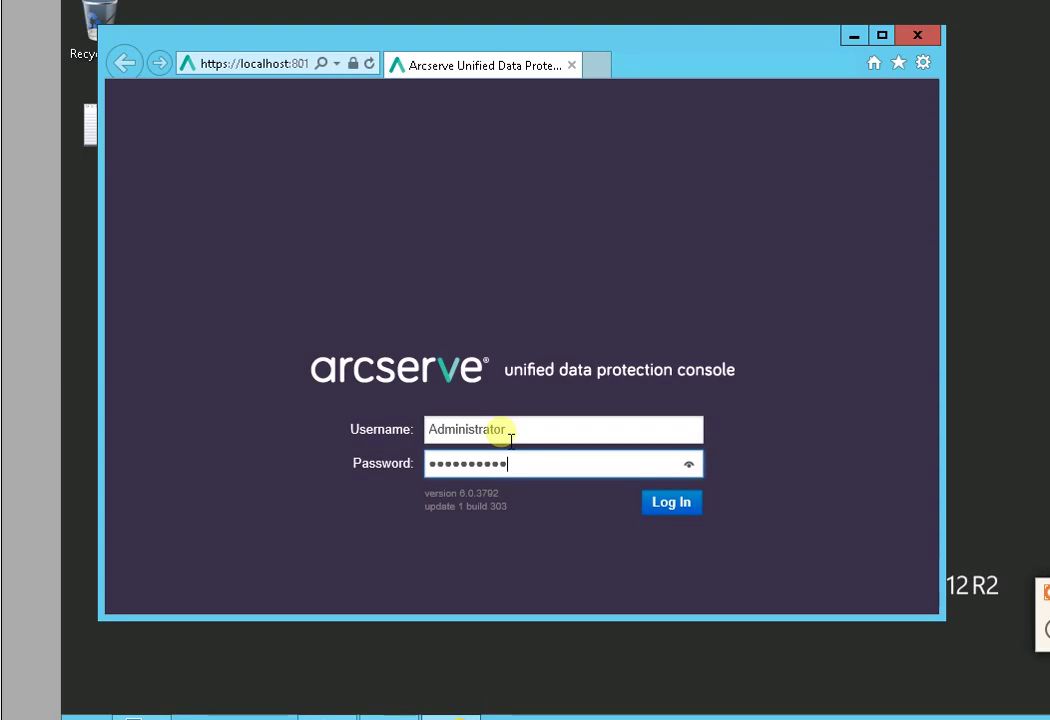
{"action": "type", "text": "*"}
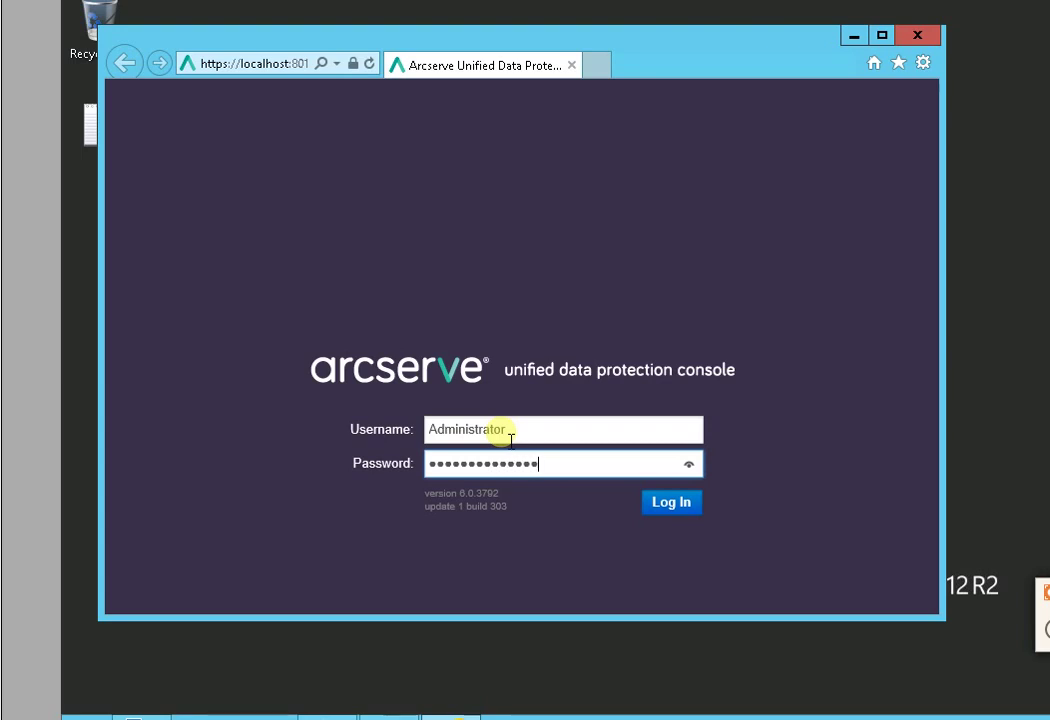
{"action": "key", "text": "Return"}
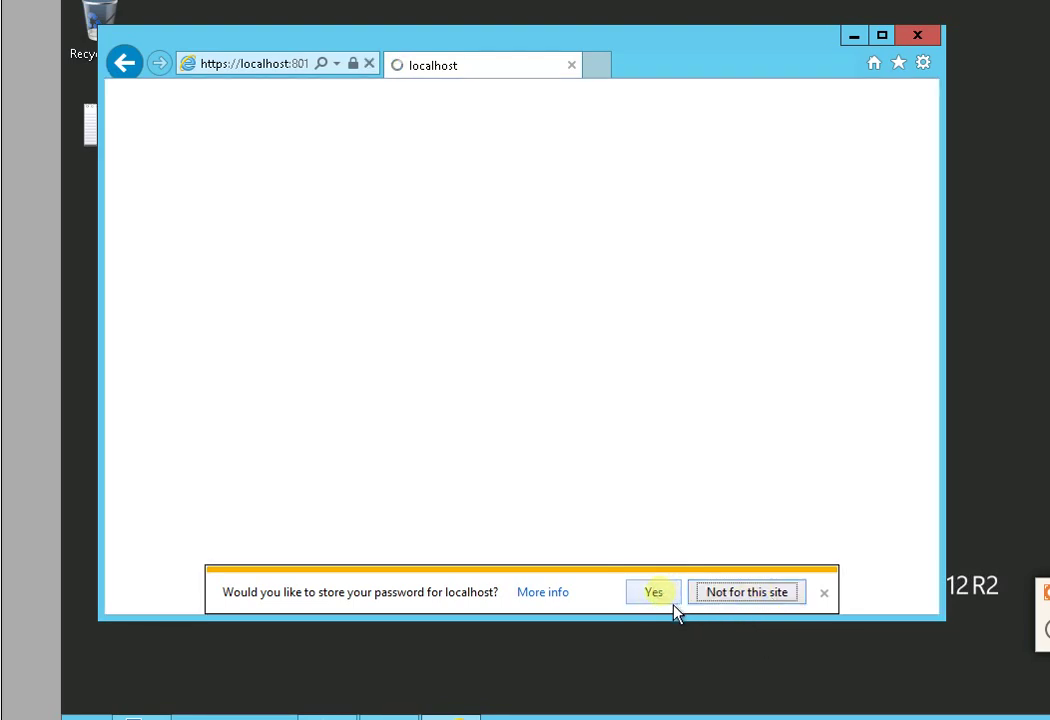
Let the browser store the password for localhost and maximize its window to show the console
{"action": "left_click", "coordinate": [675, 600]}
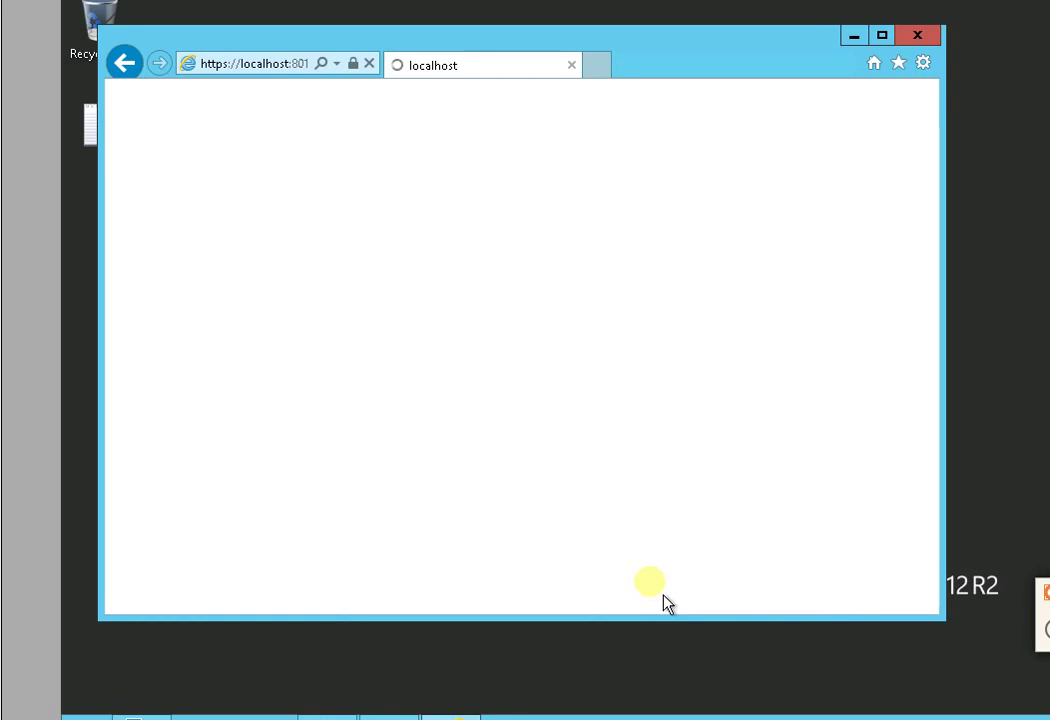
{"action": "left_click", "coordinate": [882, 36]}
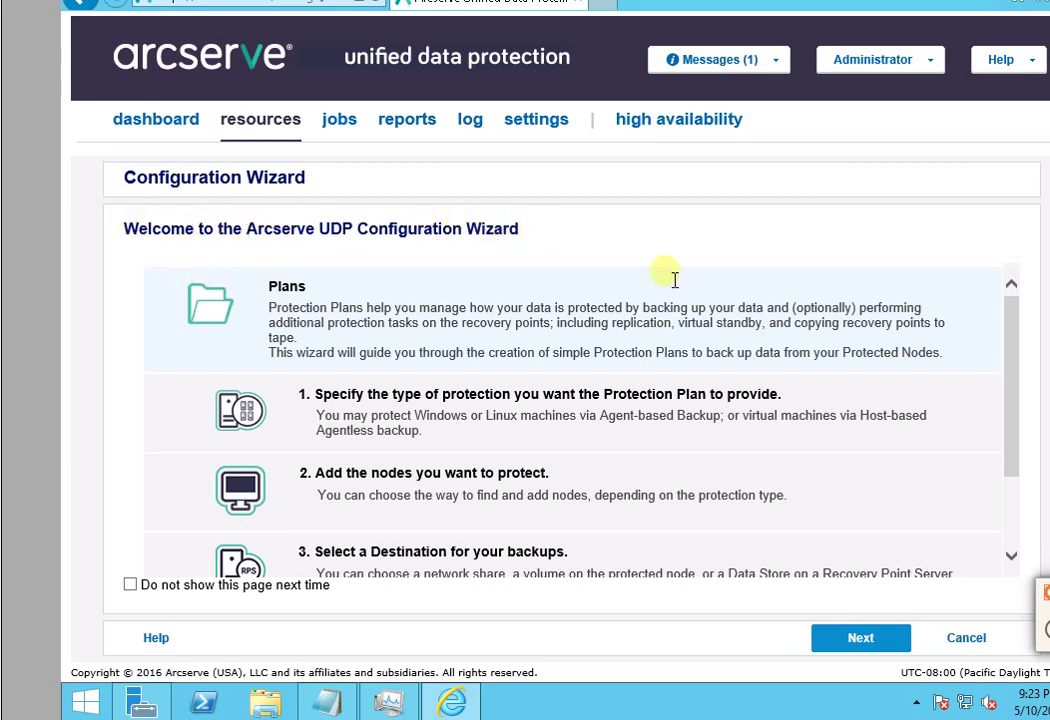
Review the Configuration Wizard's introduction and its protection type page, and cancel the wizard for good
{"action": "left_click_drag", "start_coordinate": [1027, 338], "coordinate": [1015, 427]}
{"action": "left_click_drag", "start_coordinate": [1005, 372], "coordinate": [1013, 535]}
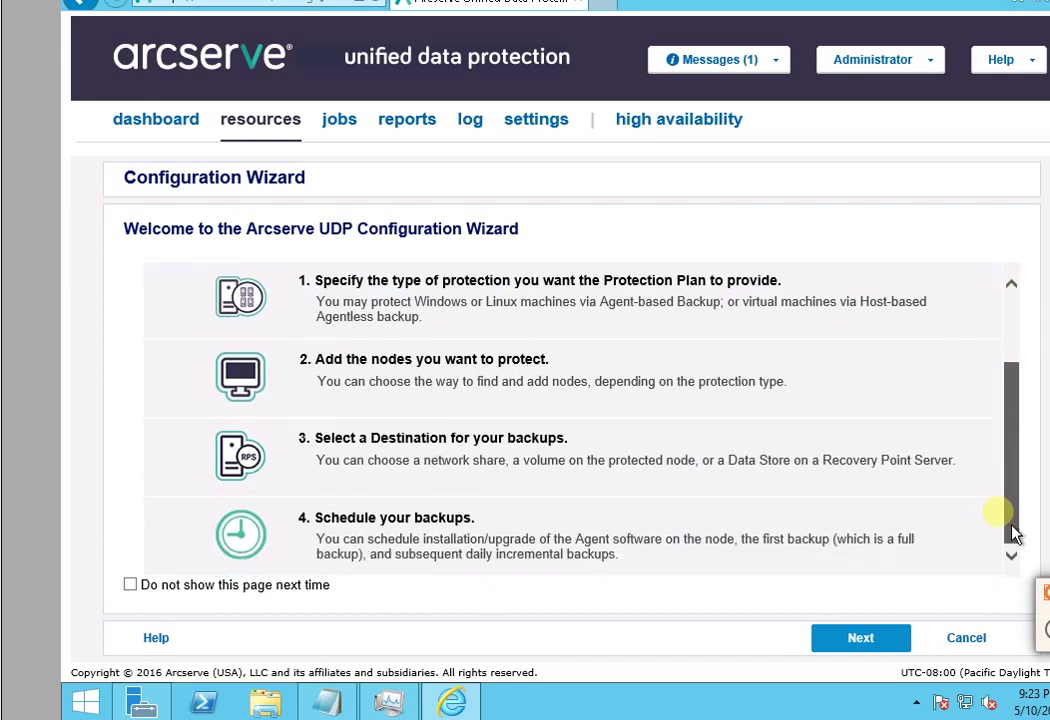
{"action": "scroll", "coordinate": [1031, 368], "scroll_direction": "up", "scroll_amount": 3}
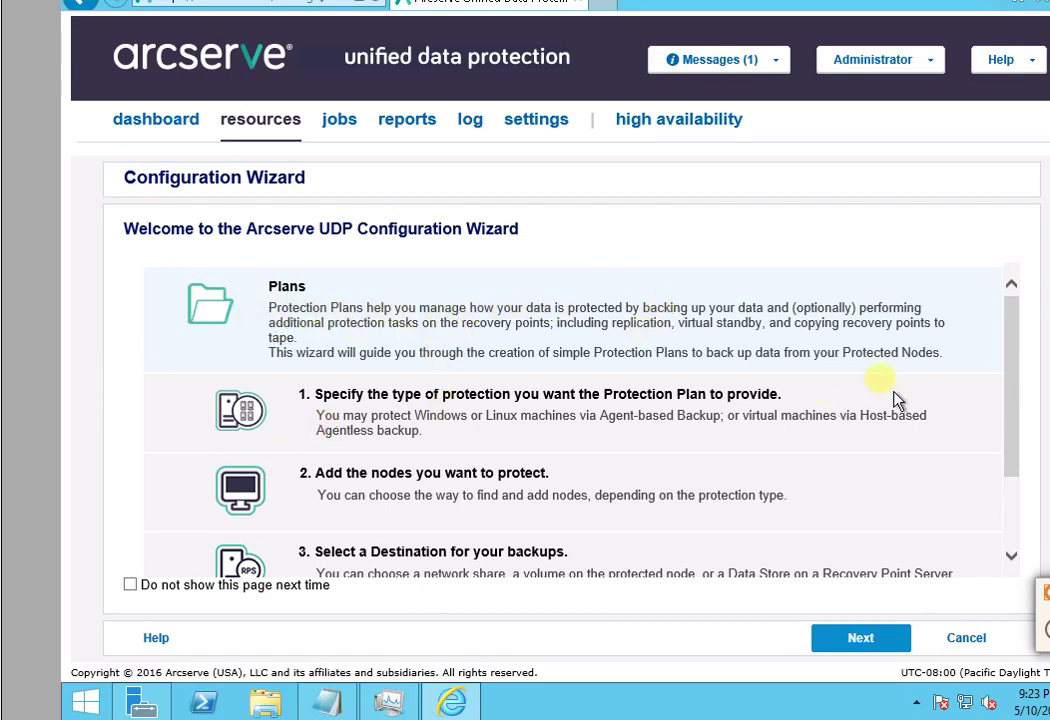
{"action": "scroll", "coordinate": [1024, 440], "scroll_direction": "down", "scroll_amount": 2}
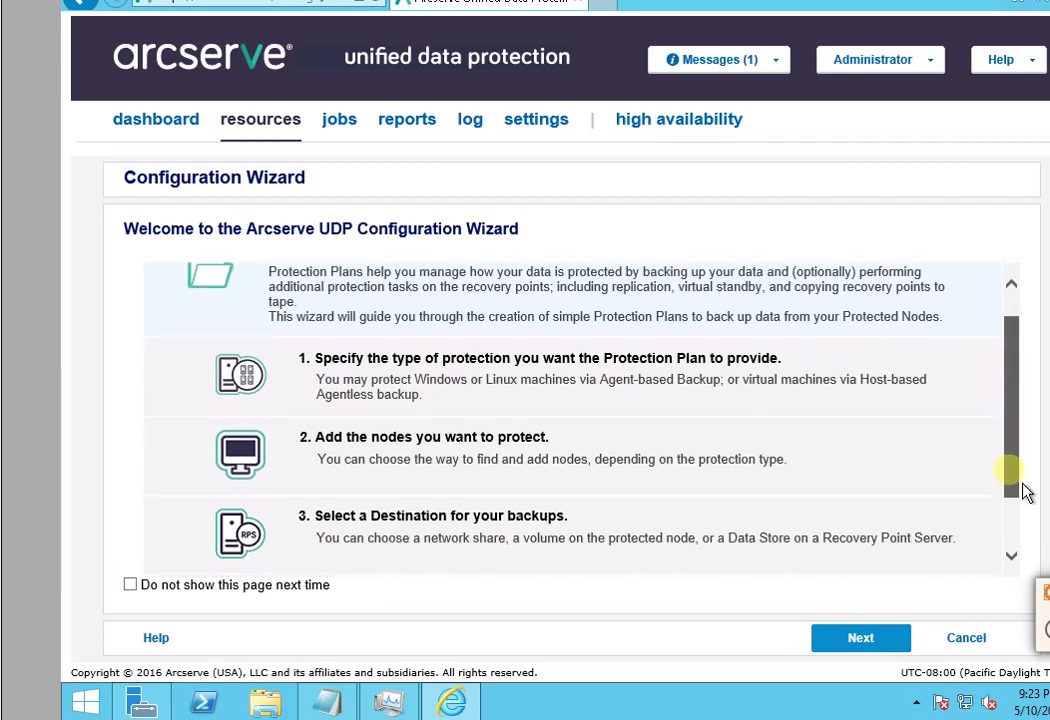
{"action": "scroll", "coordinate": [1032, 556], "scroll_direction": "down", "scroll_amount": 1}
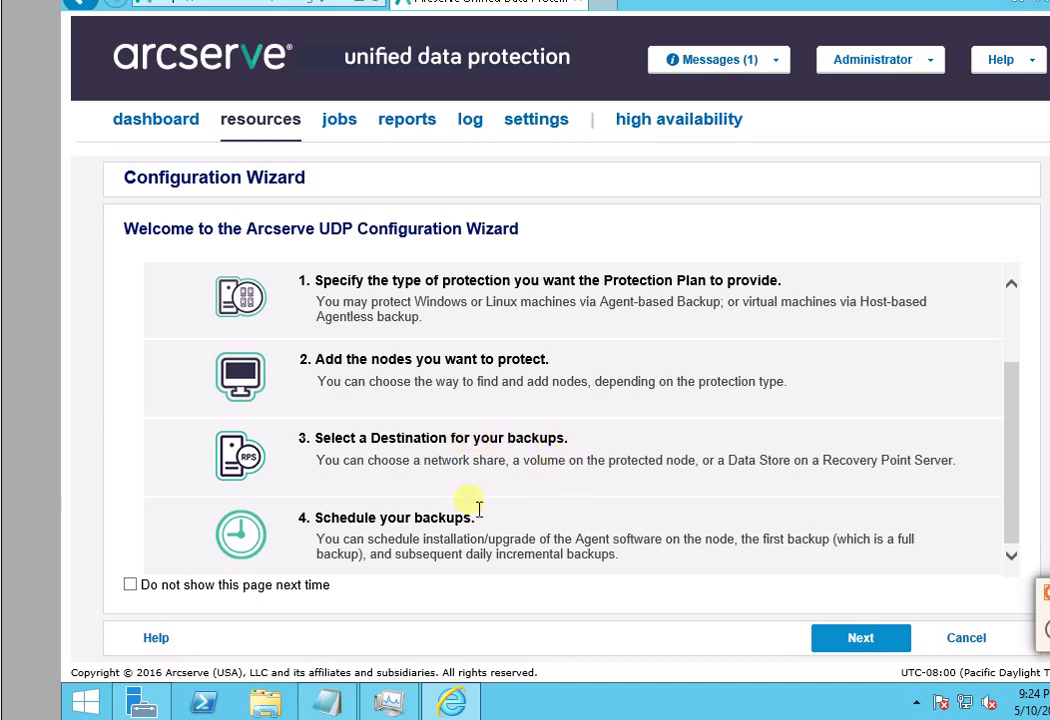
{"action": "left_click", "coordinate": [890, 637]}
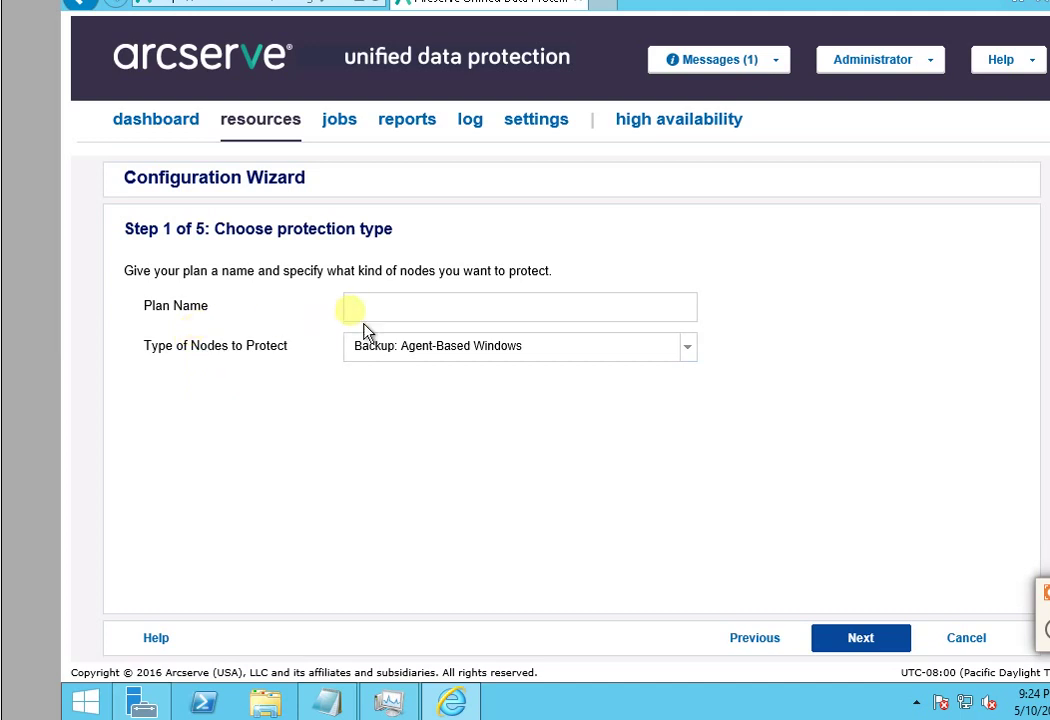
{"action": "left_click", "coordinate": [887, 638]}
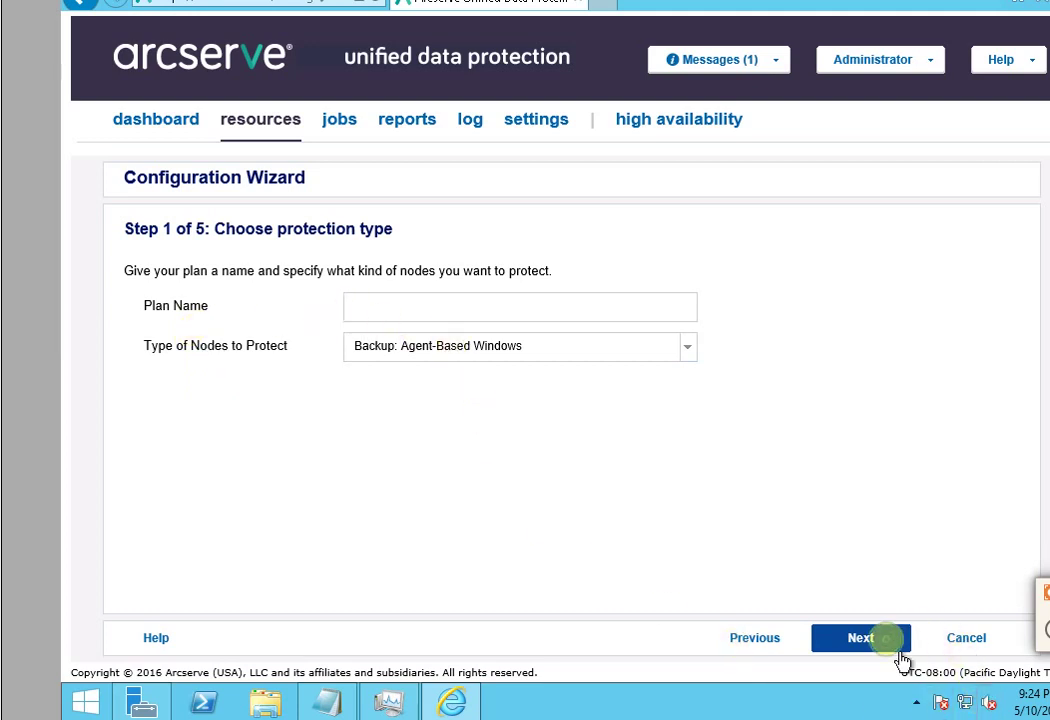
{"action": "left_click", "coordinate": [976, 655]}
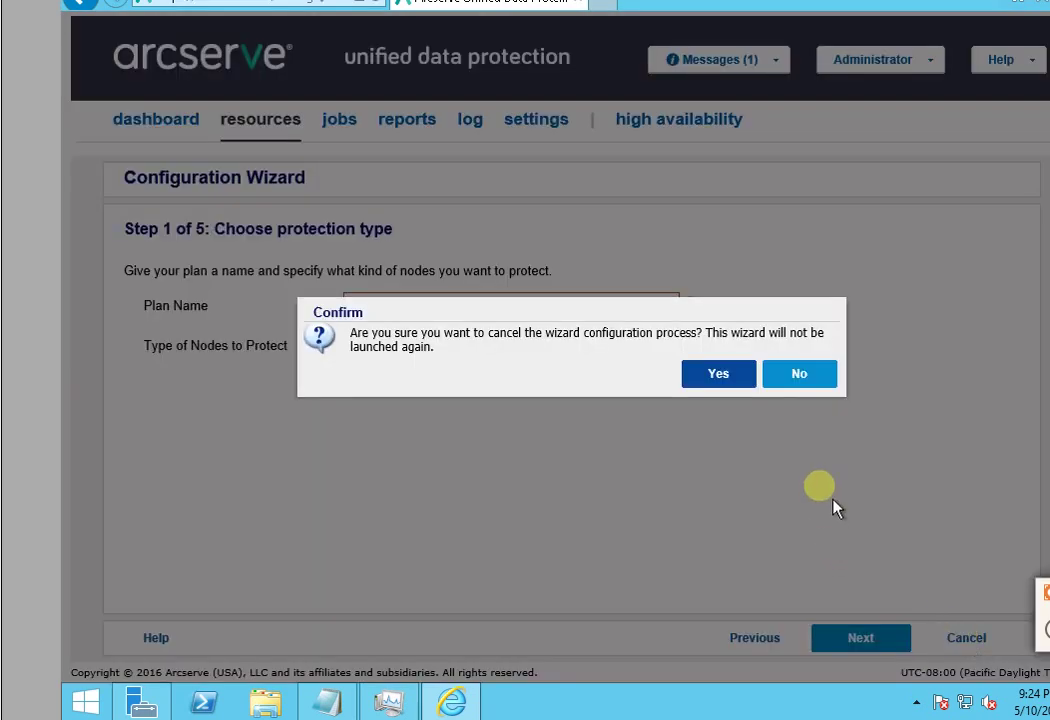
{"action": "left_click", "coordinate": [746, 385]}
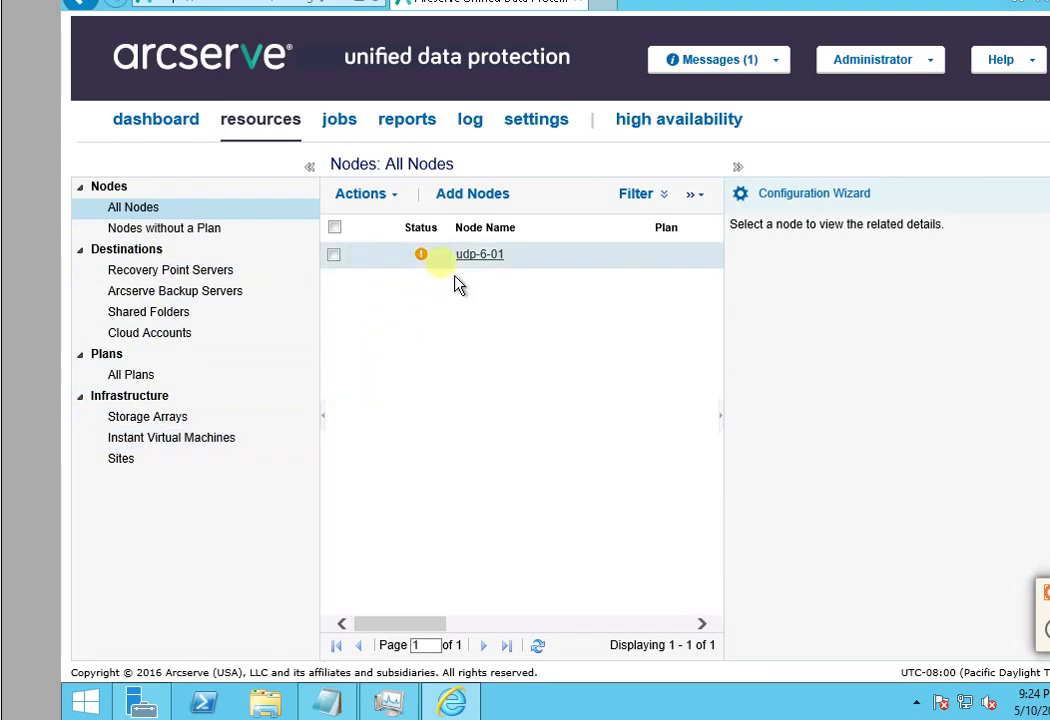
Check the details of node udp-6-01, the list of recovery point servers and the pending console message
{"action": "left_click", "coordinate": [424, 257]}
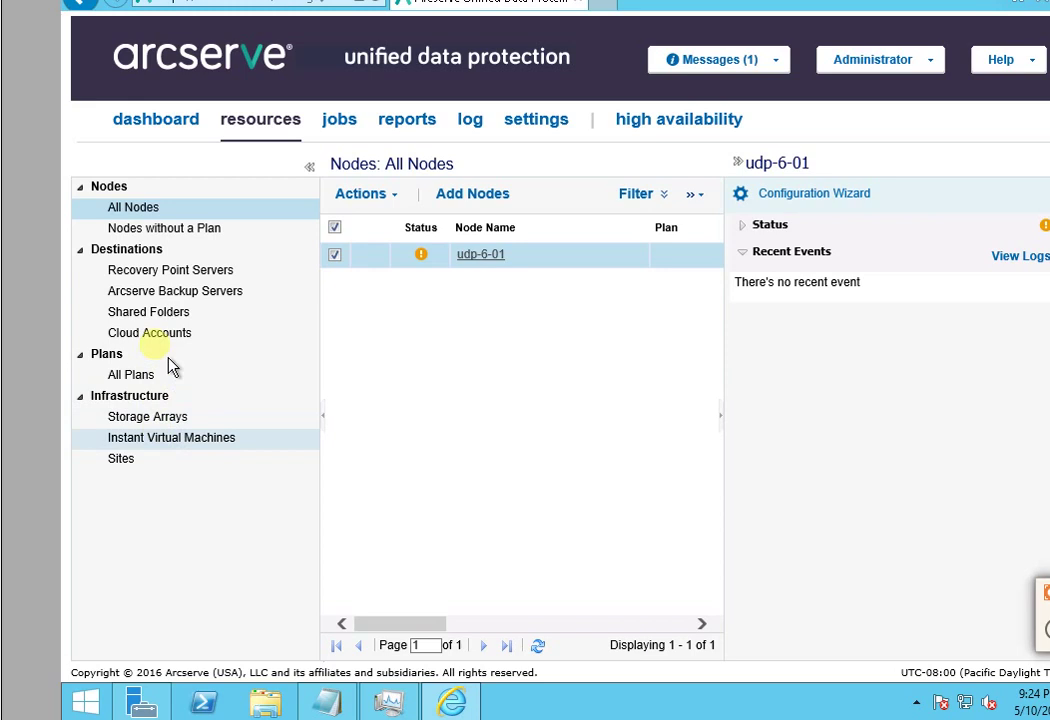
{"action": "left_click", "coordinate": [213, 270]}
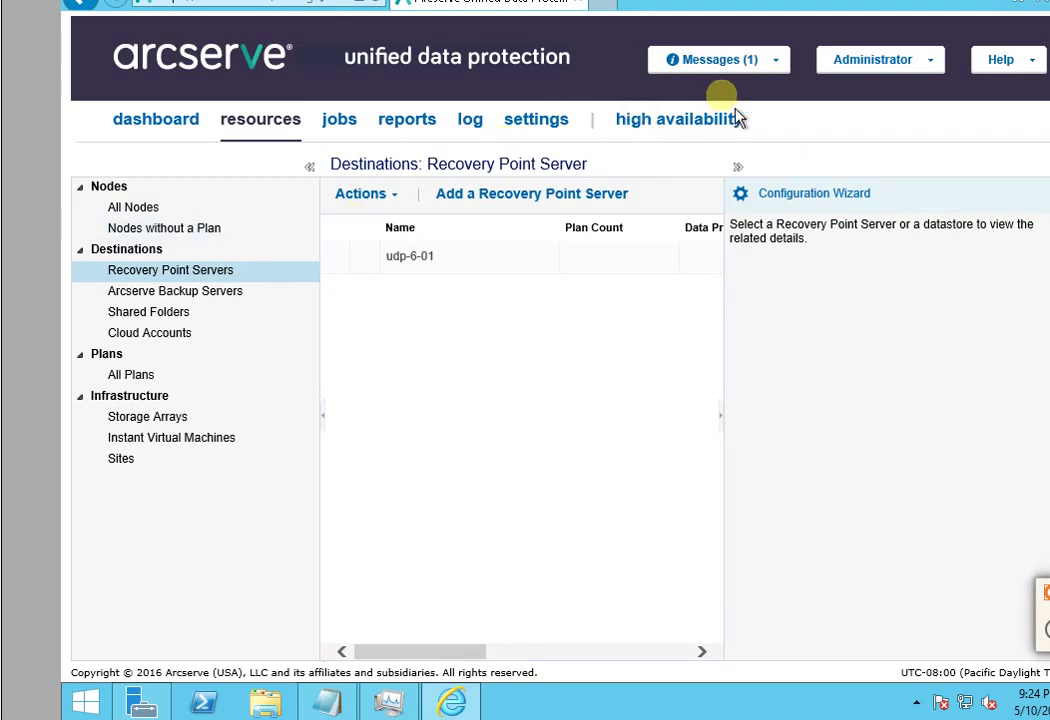
{"action": "left_click", "coordinate": [752, 68]}
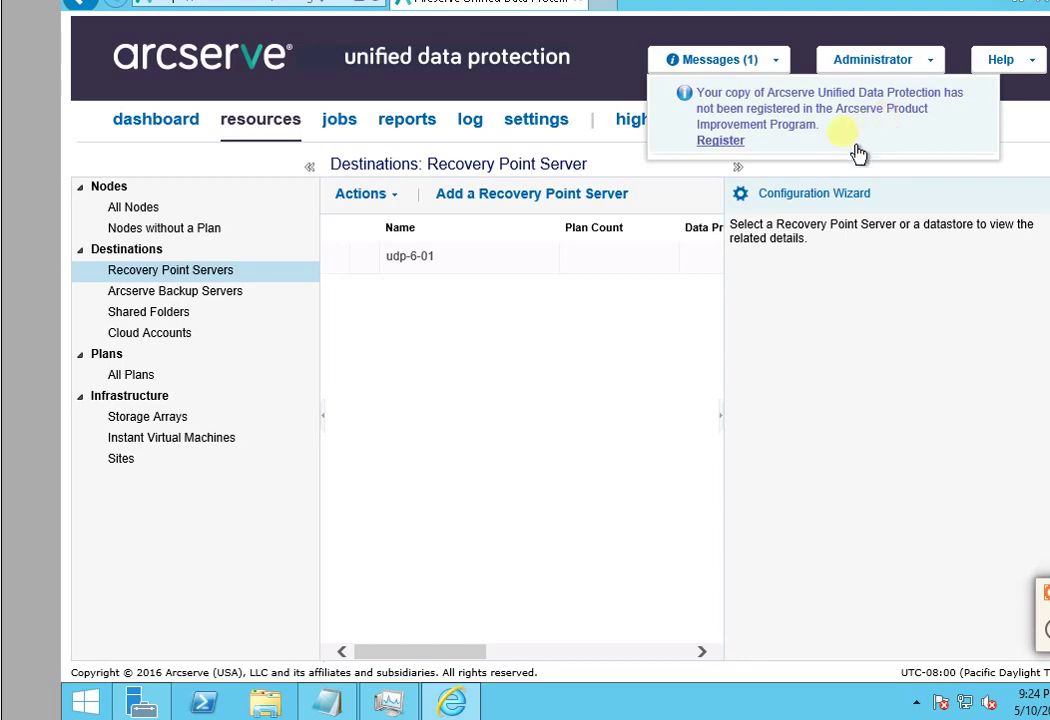
{"action": "left_click", "coordinate": [591, 397]}
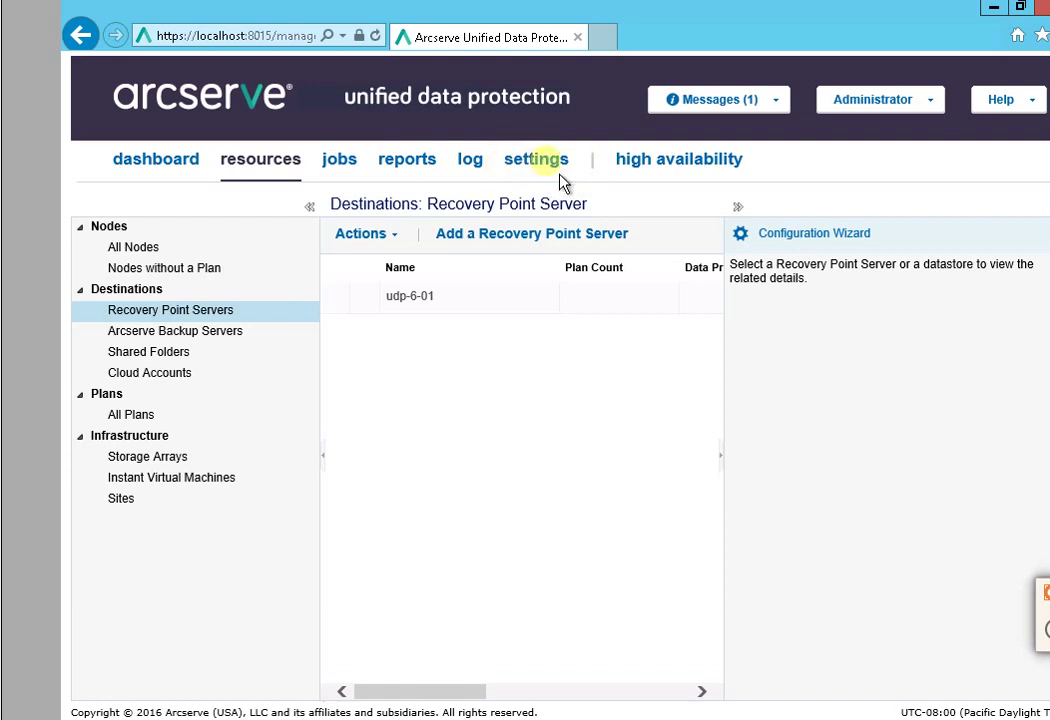
Look through the console settings for Database Configuration, Email and Alert Configuration, and User Management
{"action": "left_click", "coordinate": [561, 177]}
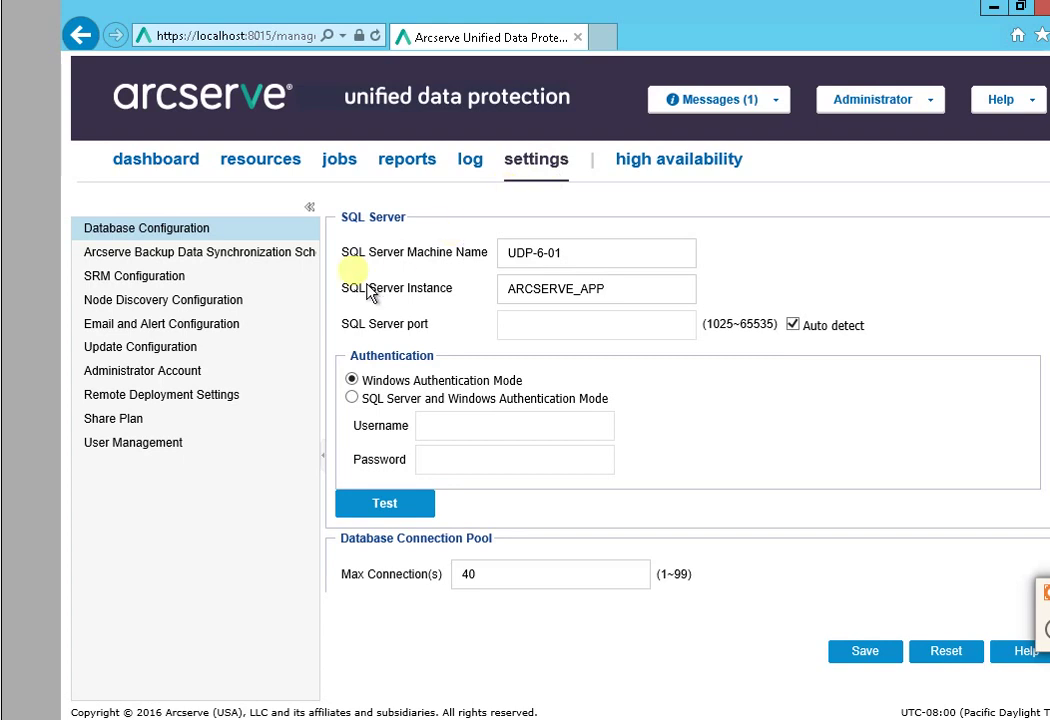
{"action": "left_click", "coordinate": [155, 330]}
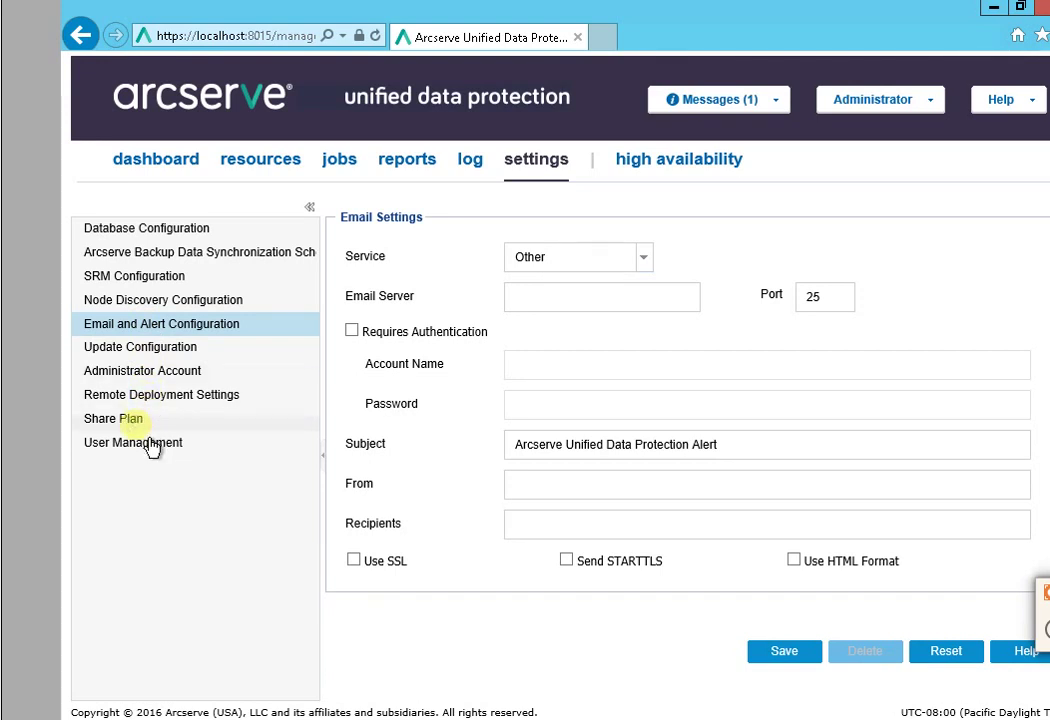
{"action": "left_click", "coordinate": [162, 462]}
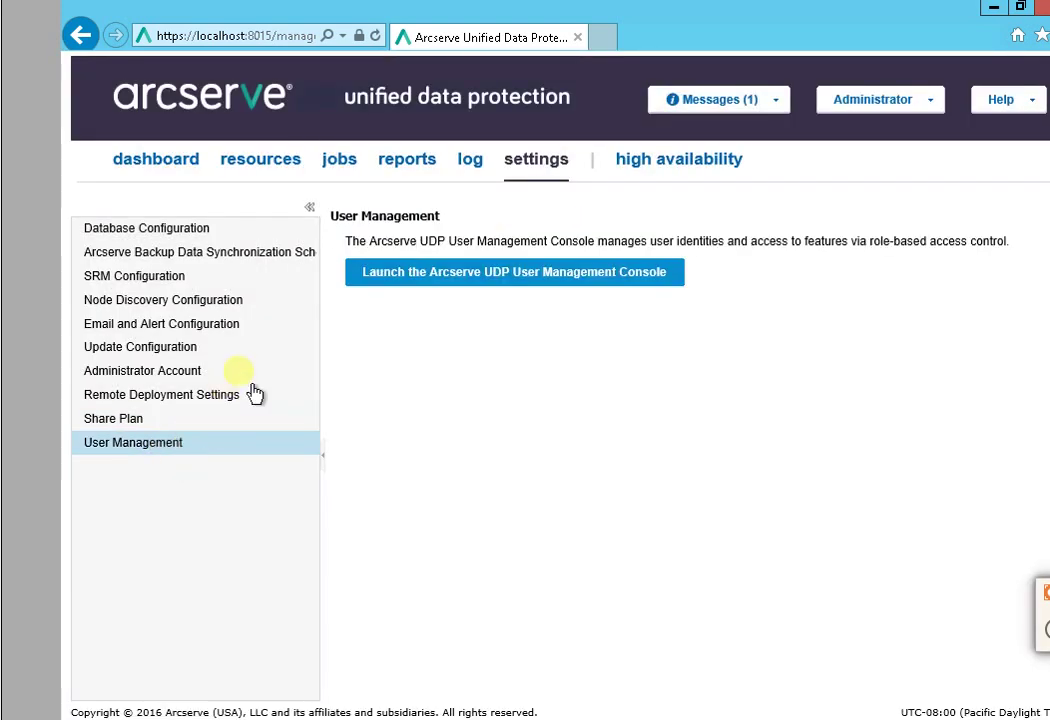
View the Alert Report among the console's reports
{"action": "left_click", "coordinate": [425, 183]}
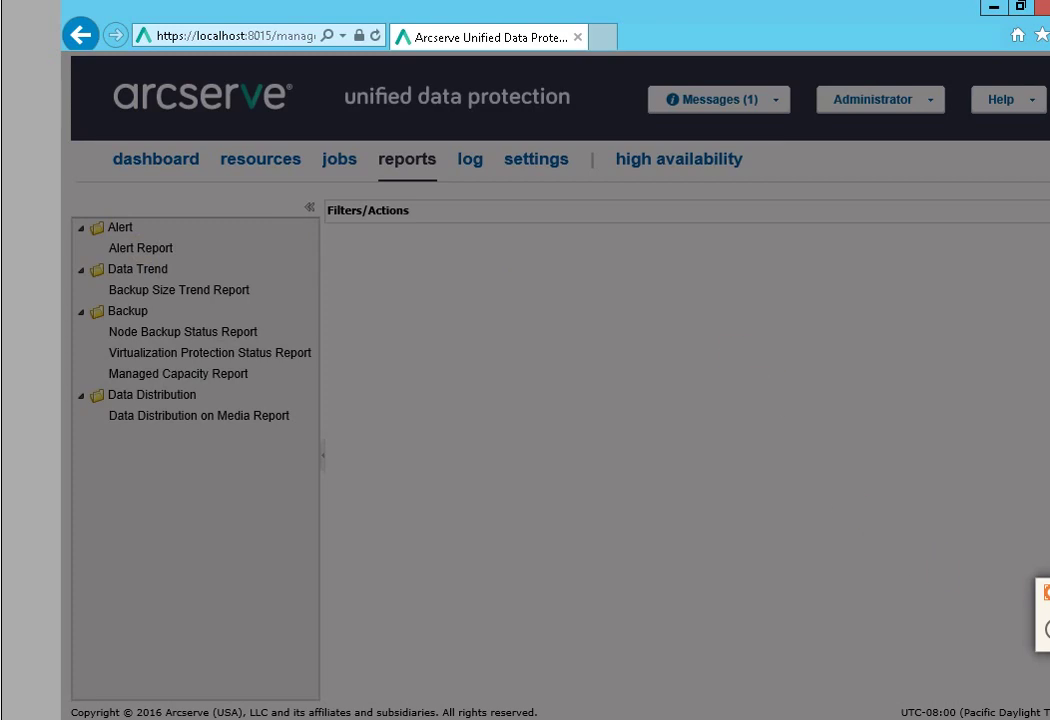
{"action": "left_click", "coordinate": [140, 248]}
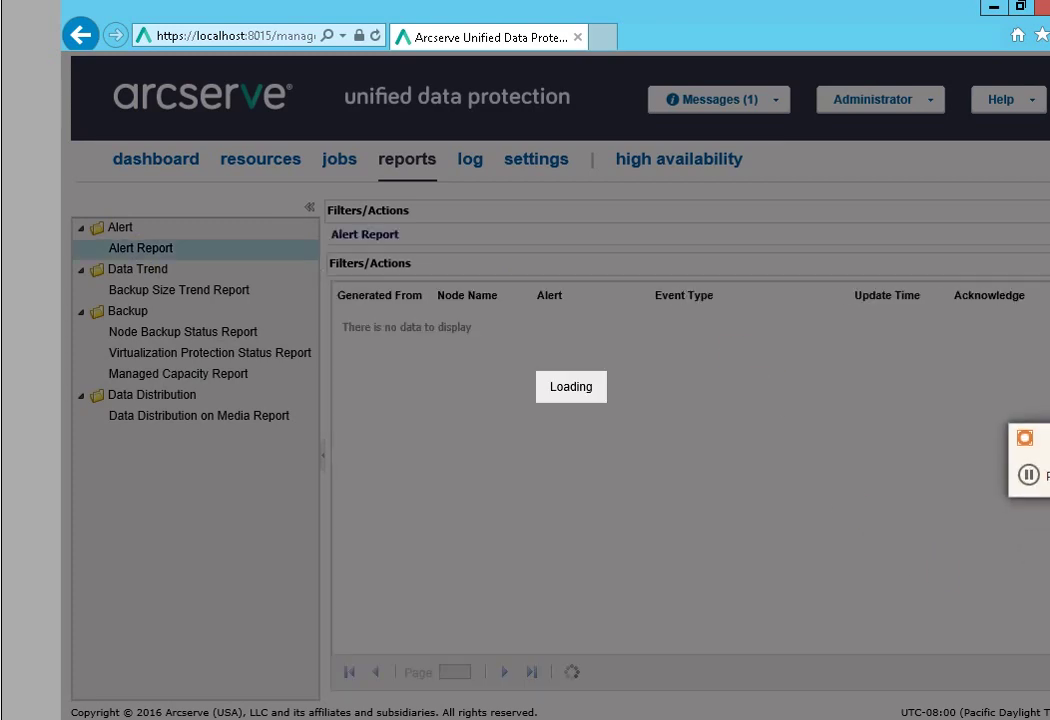